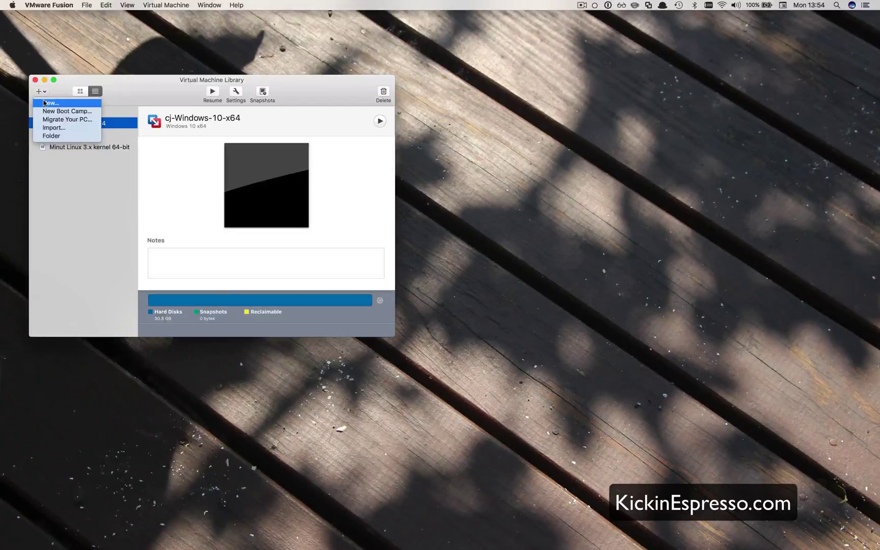
Start a new virtual machine from a disc image, using ubuntu-16.04.3-server-amd64.iso as the installation source.
{"action": "left_click", "coordinate": [50, 103]}
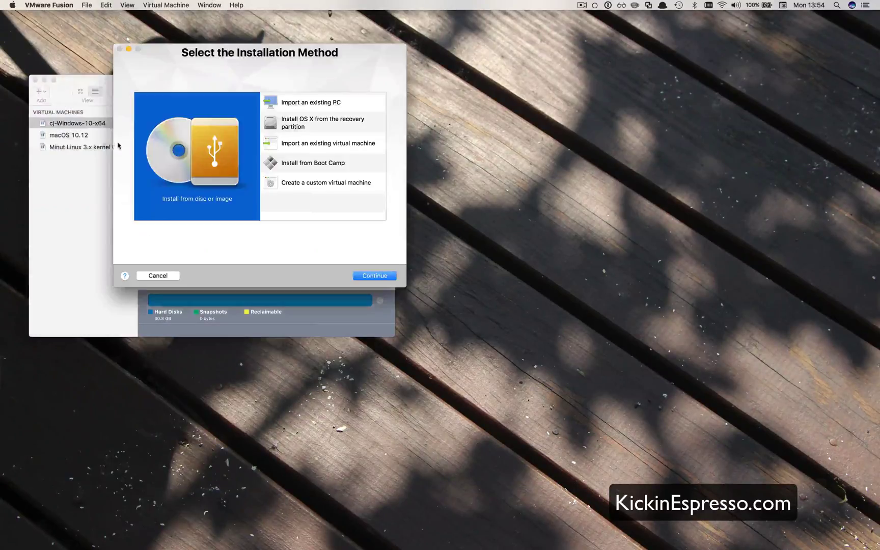
{"action": "double_click", "coordinate": [190, 169]}
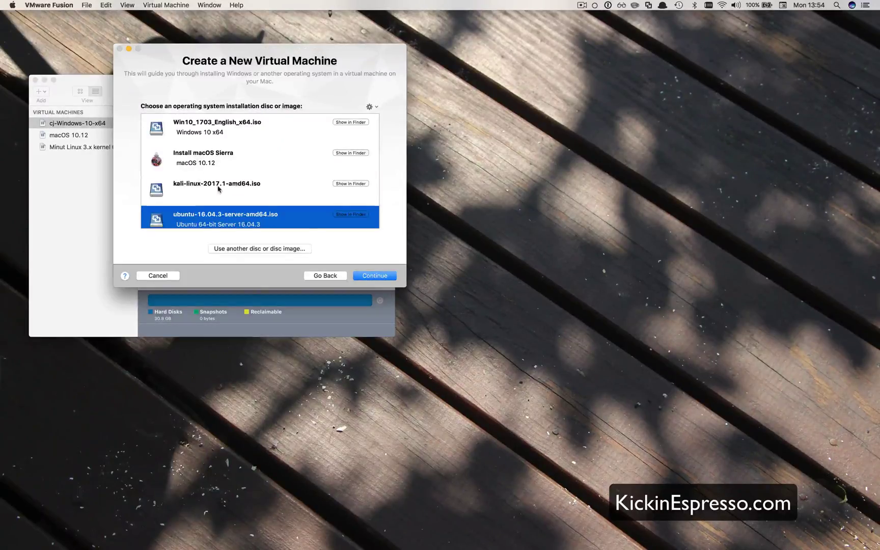
{"action": "scroll", "coordinate": [215, 204], "scroll_direction": "down", "scroll_amount": 2}
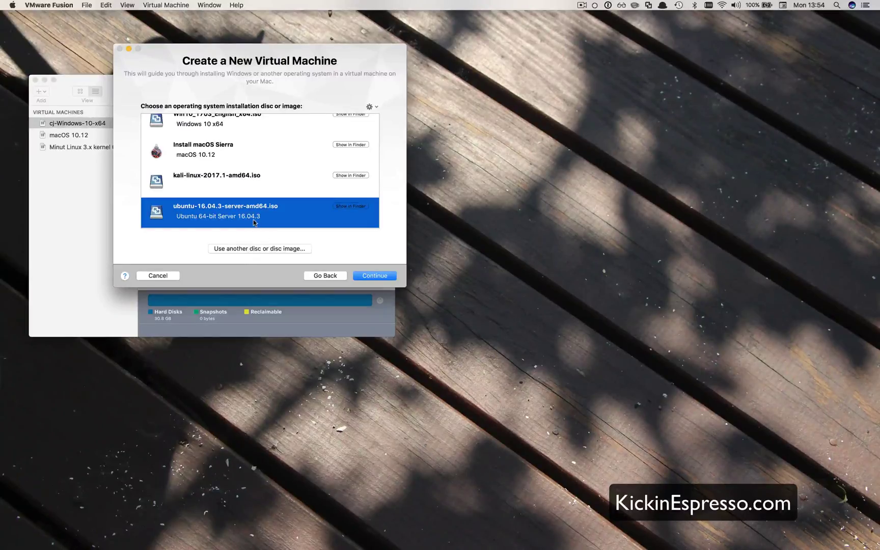
{"action": "left_click", "coordinate": [369, 276]}
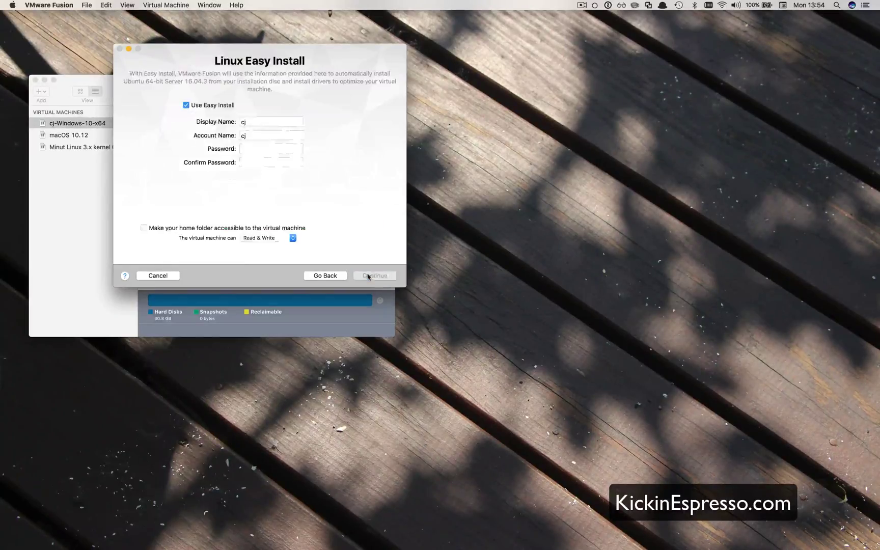
Turn off Easy Install and save the virtual machine as Ubuntu 64-bit Server 16.04.3 in Virtual Machines, opening its settings for customization.
{"action": "left_click", "coordinate": [218, 106]}
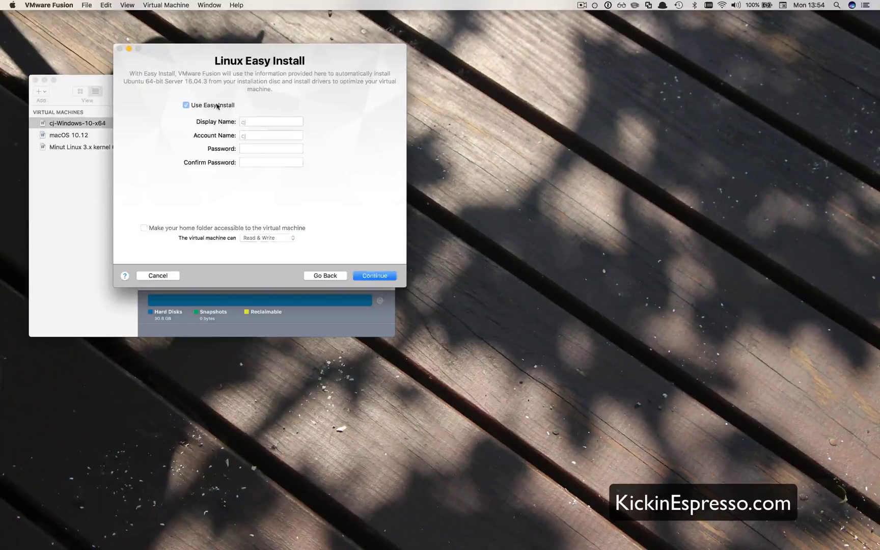
{"action": "left_click", "coordinate": [380, 279]}
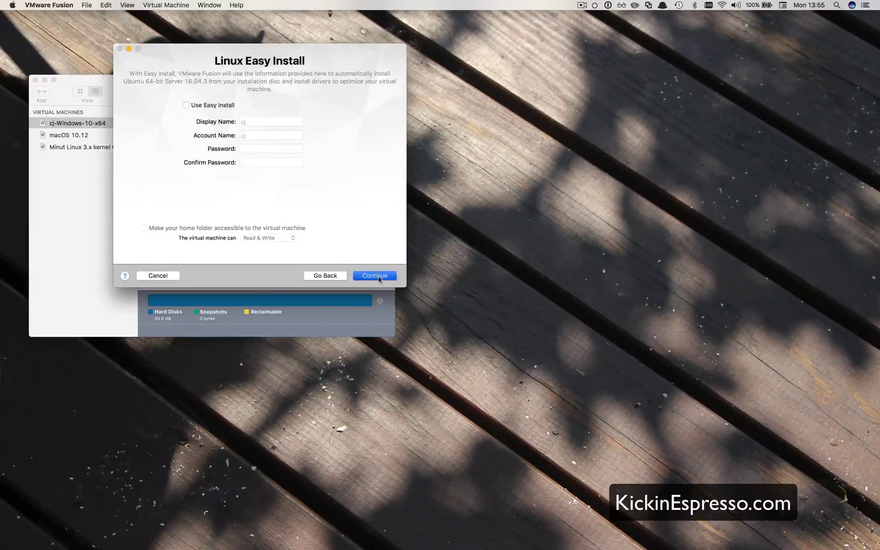
{"action": "left_click", "coordinate": [264, 249]}
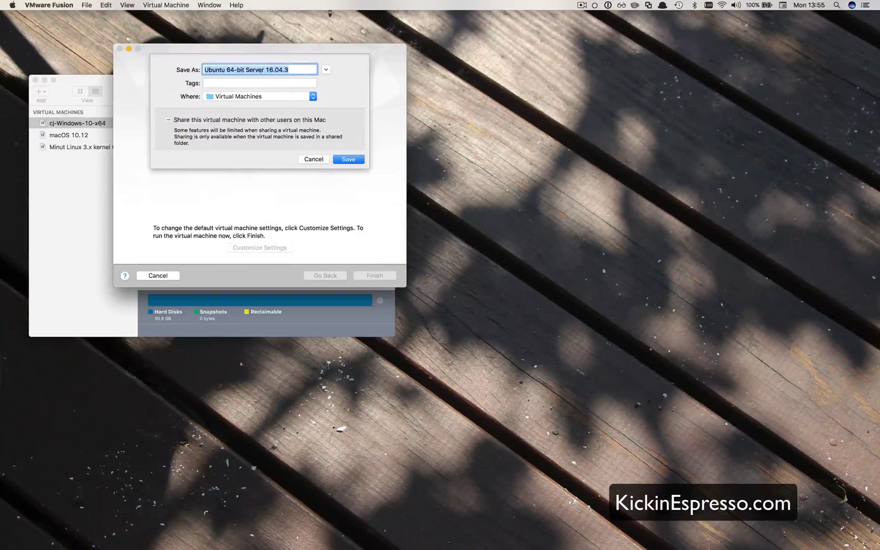
{"action": "left_click", "coordinate": [348, 159]}
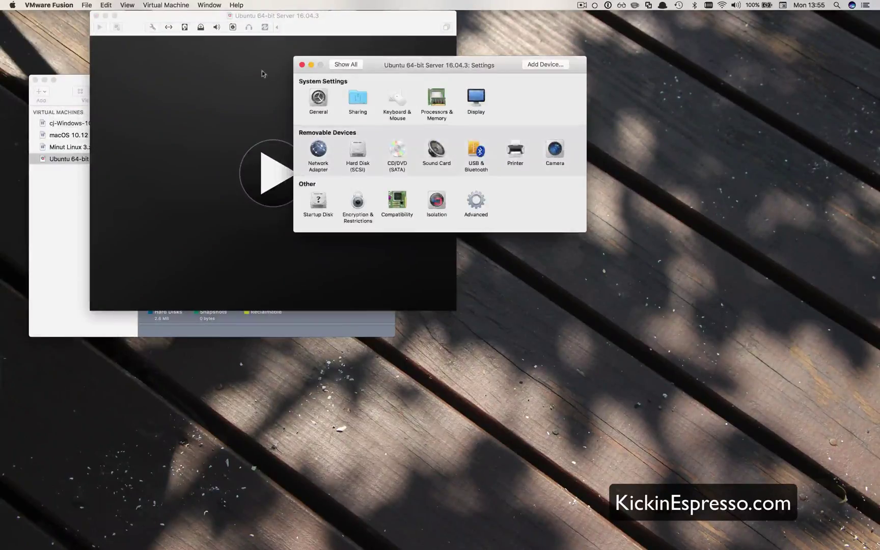
Assign 2 processor cores to the virtual machine and increase its memory above the recommended amount.
{"action": "left_click", "coordinate": [436, 98]}
{"action": "left_click", "coordinate": [372, 104]}
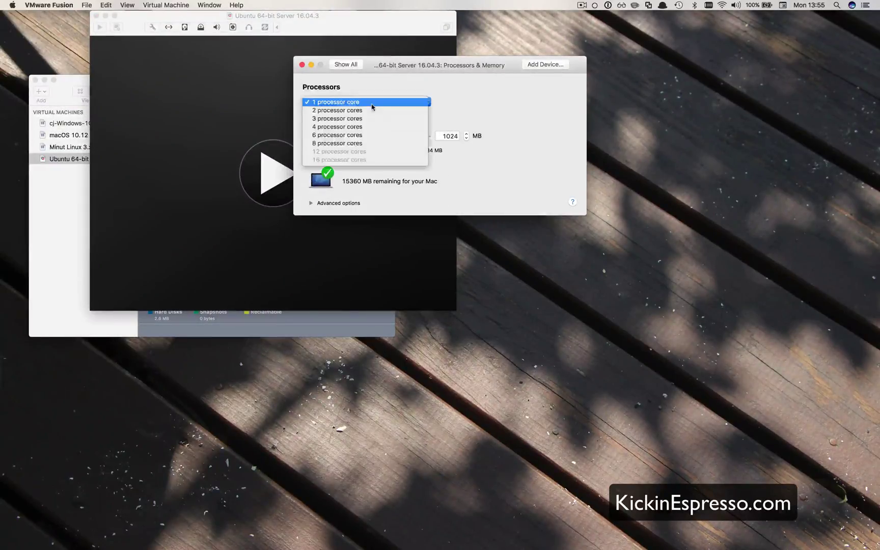
{"action": "left_click", "coordinate": [372, 110]}
{"action": "left_click", "coordinate": [374, 102]}
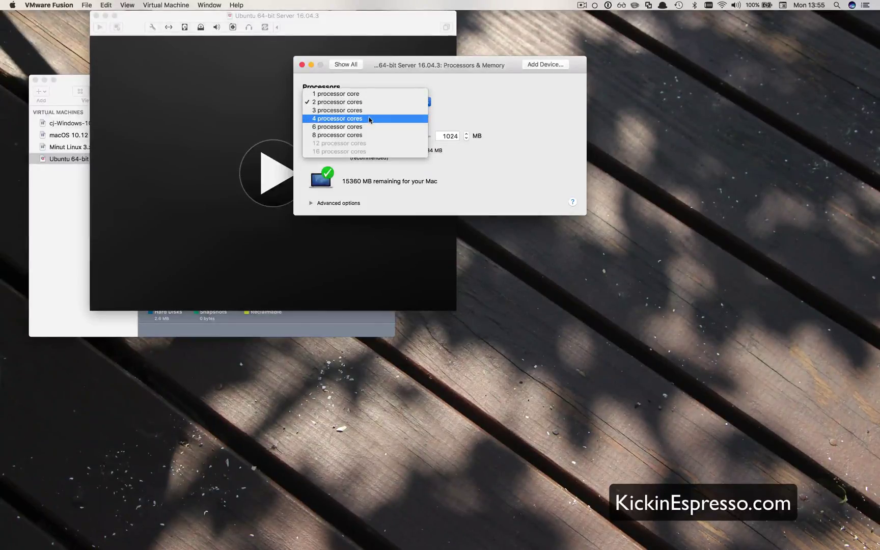
{"action": "left_click", "coordinate": [373, 103]}
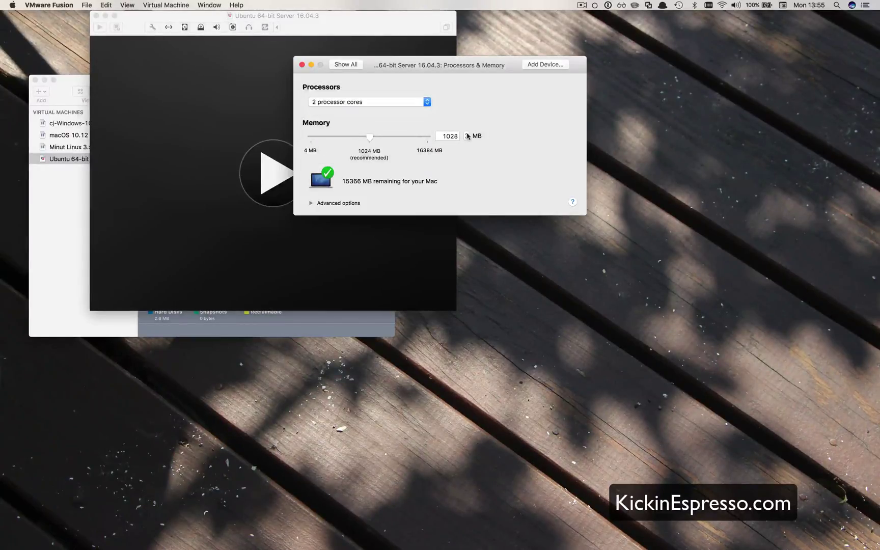
{"action": "left_click_drag", "start_coordinate": [370, 138], "coordinate": [398, 143]}
{"action": "left_click", "coordinate": [348, 65]}
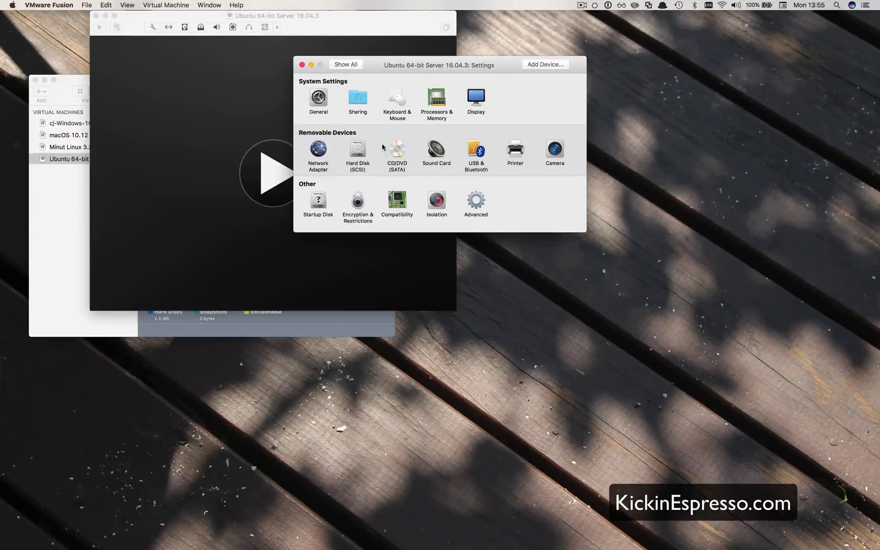
Examine the virtual machine's network adapter, advanced and general settings, and the device types available to add.
{"action": "left_click", "coordinate": [318, 150]}
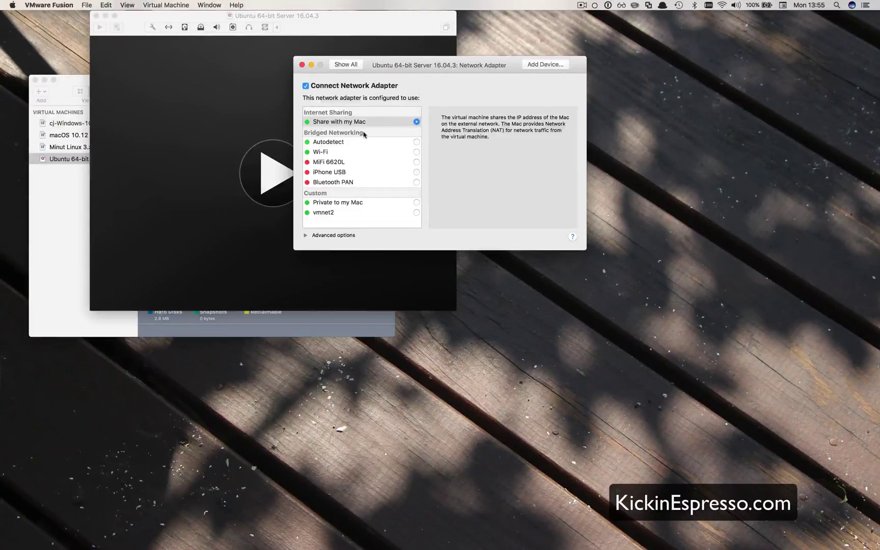
{"action": "left_click", "coordinate": [346, 65]}
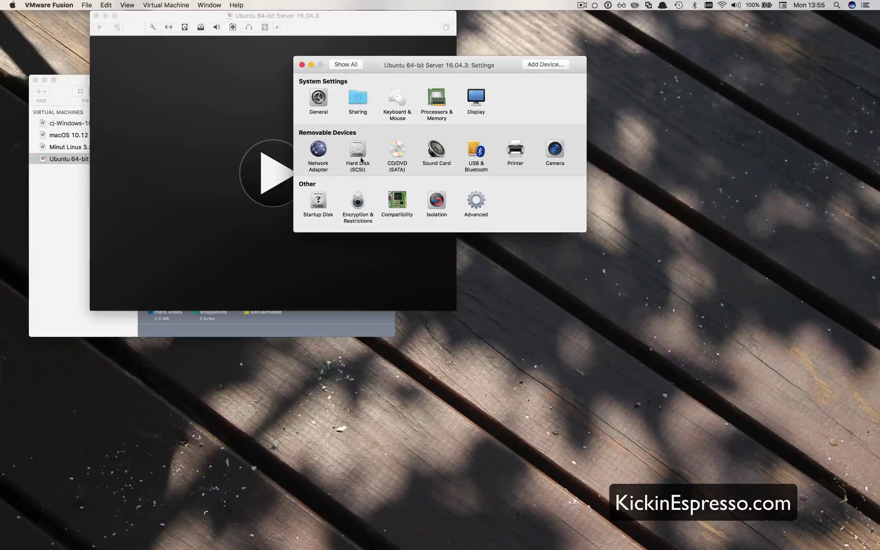
{"action": "left_click", "coordinate": [476, 199]}
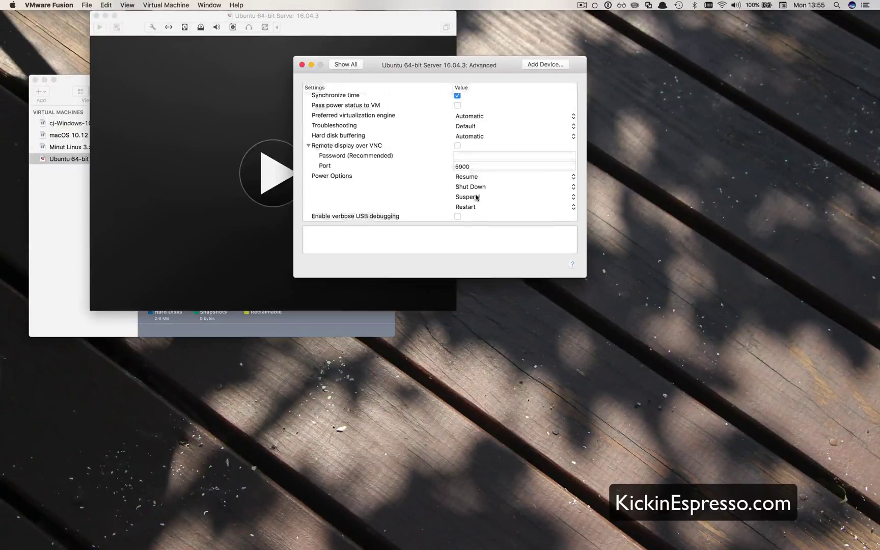
{"action": "left_click", "coordinate": [345, 65]}
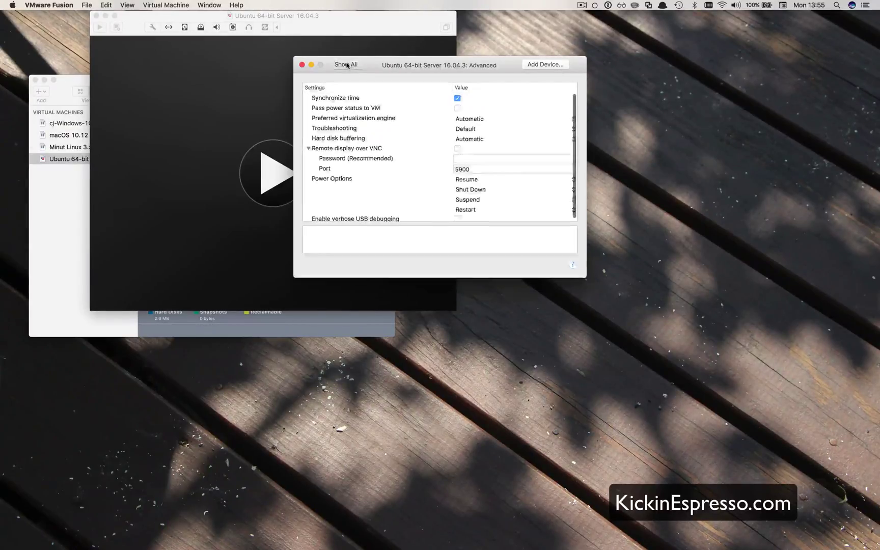
{"action": "left_click", "coordinate": [319, 97]}
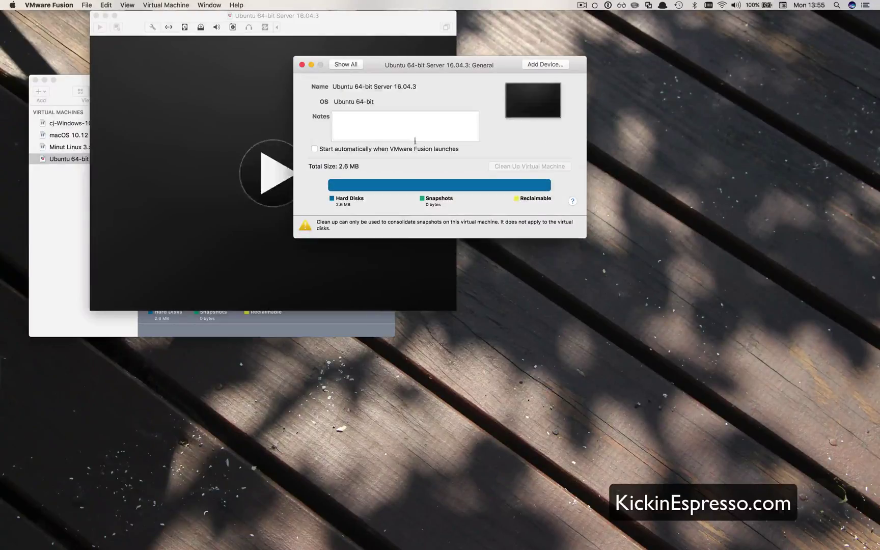
{"action": "left_click", "coordinate": [346, 64]}
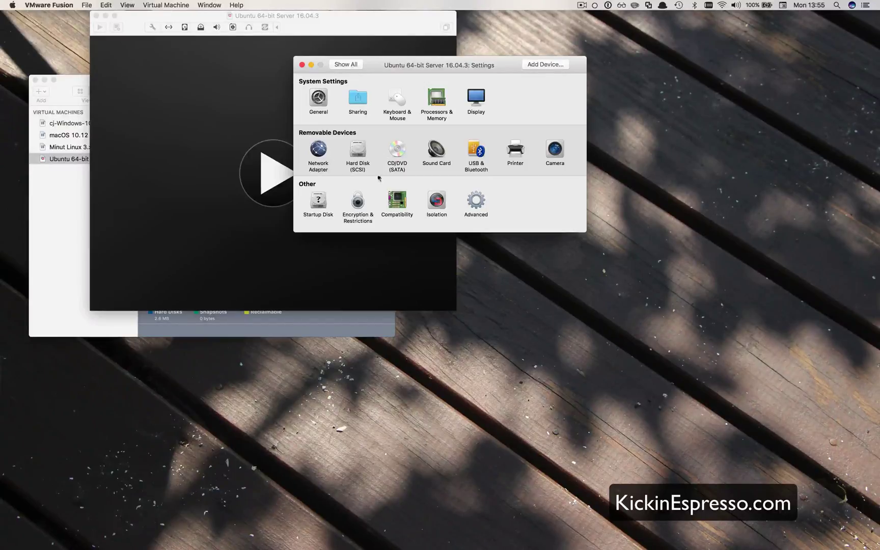
{"action": "left_click", "coordinate": [476, 201]}
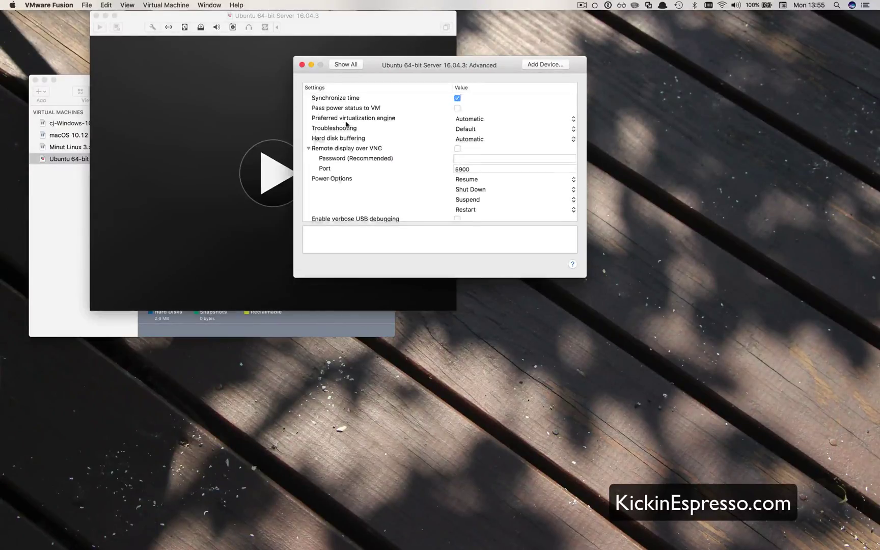
{"action": "scroll", "coordinate": [347, 123], "scroll_direction": "down", "scroll_amount": 2}
{"action": "scroll", "coordinate": [352, 122], "scroll_direction": "up", "scroll_amount": 2}
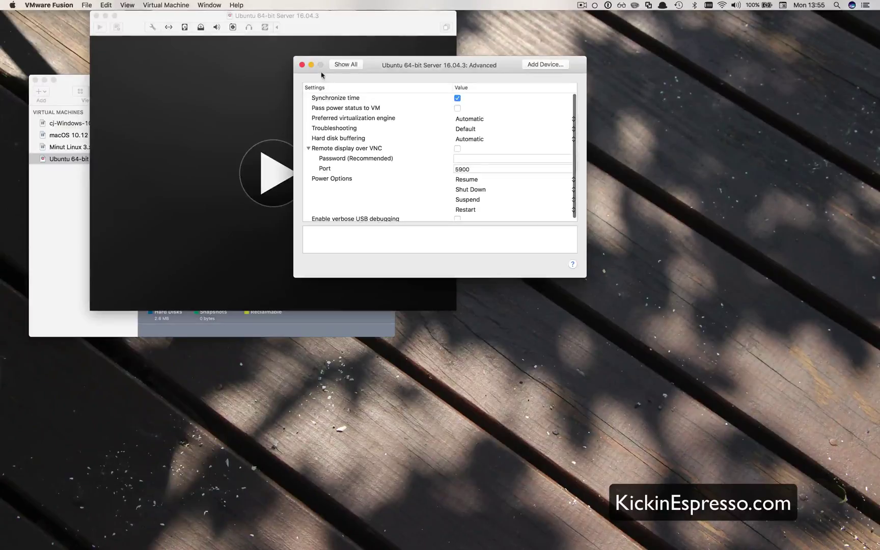
{"action": "left_click", "coordinate": [347, 65]}
{"action": "left_click", "coordinate": [320, 147]}
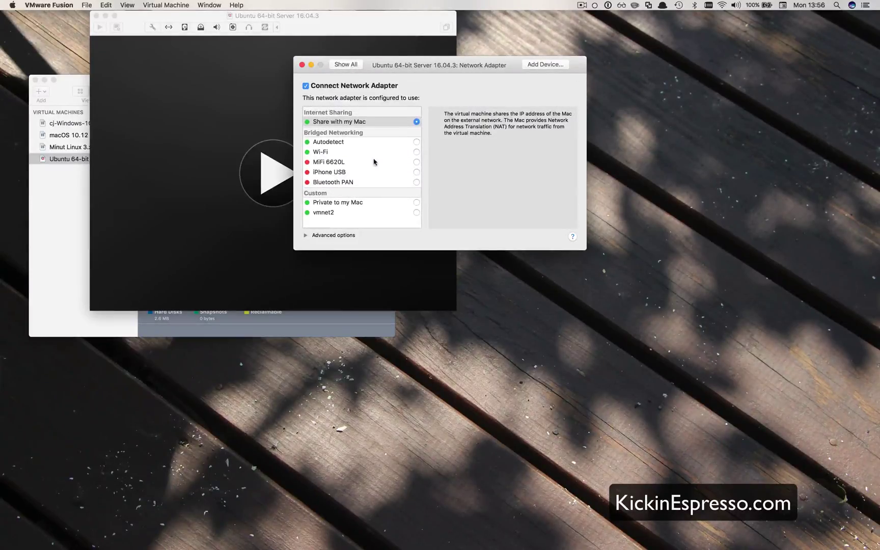
{"action": "left_click", "coordinate": [306, 235]}
{"action": "left_click", "coordinate": [545, 64]}
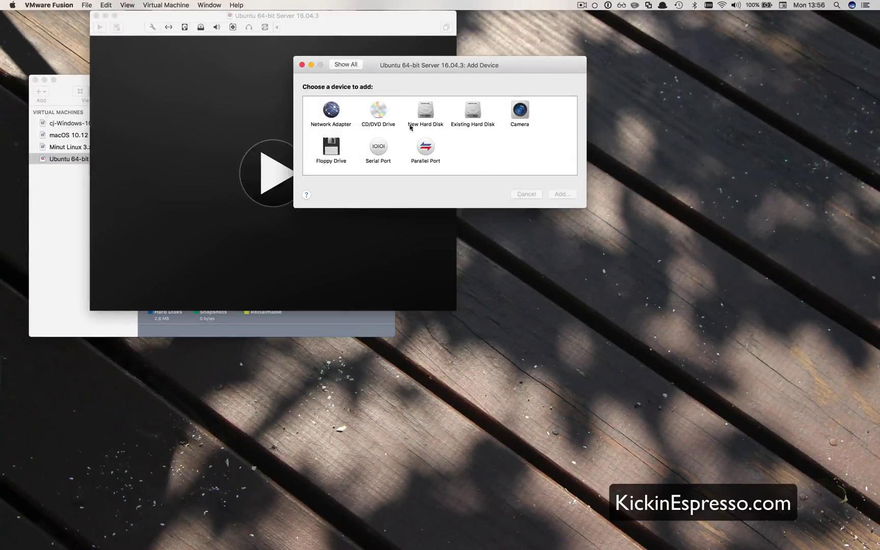
{"action": "left_click", "coordinate": [348, 65]}
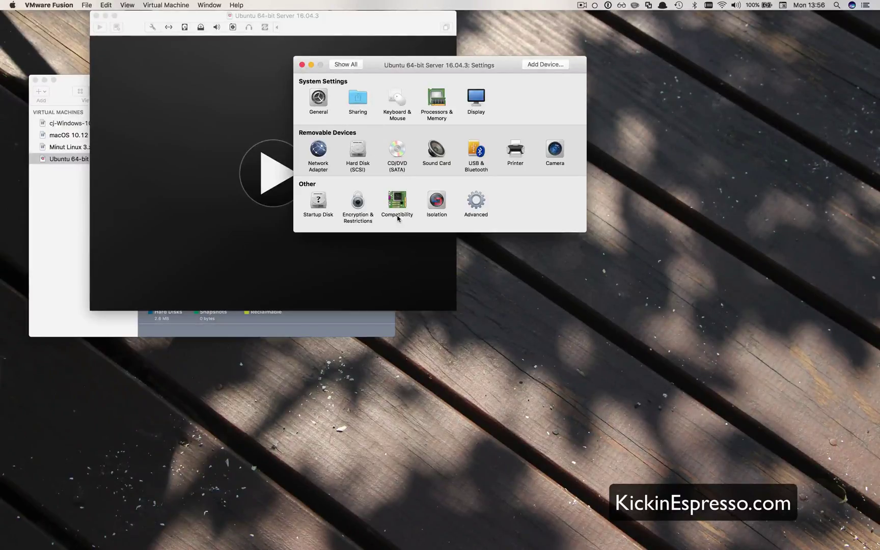
Reduce the size of the SCSI virtual hard disk slightly and close the virtual machine's settings.
{"action": "left_click", "coordinate": [359, 154]}
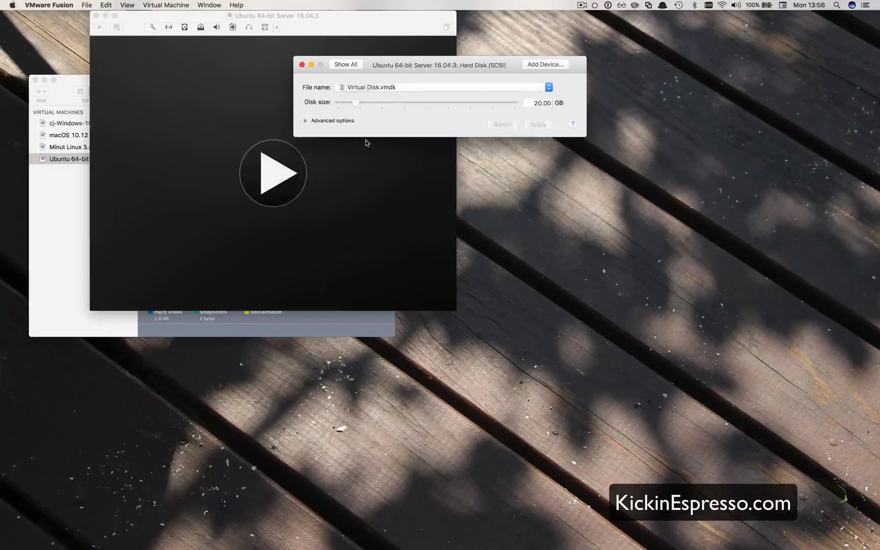
{"action": "left_click_drag", "start_coordinate": [355, 104], "coordinate": [348, 105]}
{"action": "key", "text": "Return"}
{"action": "left_click", "coordinate": [343, 62]}
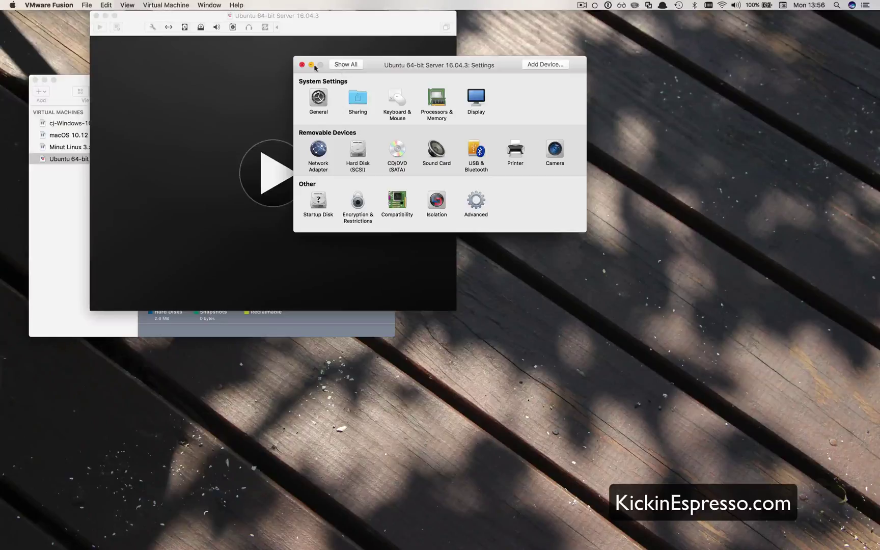
{"action": "left_click", "coordinate": [302, 65]}
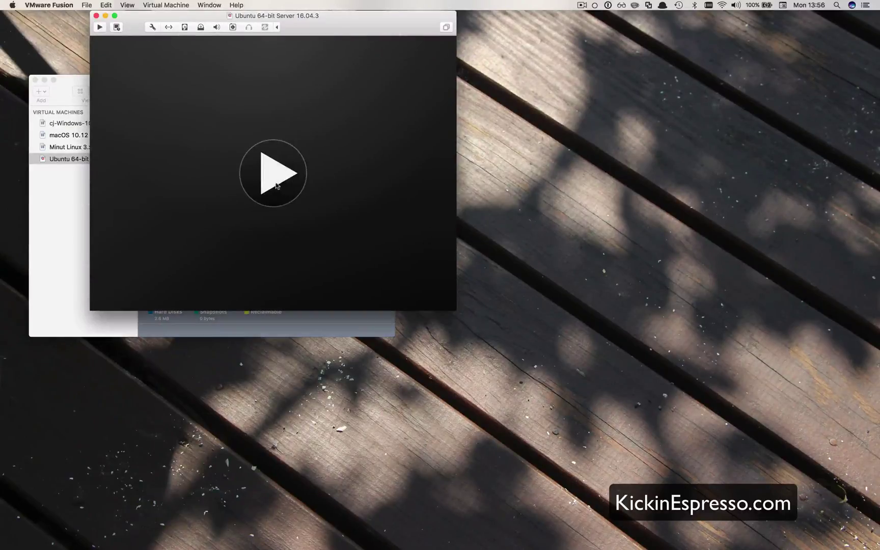
Start the virtual machine, choose English as the boot language and launch Install Ubuntu Server.
{"action": "left_click", "coordinate": [276, 185]}
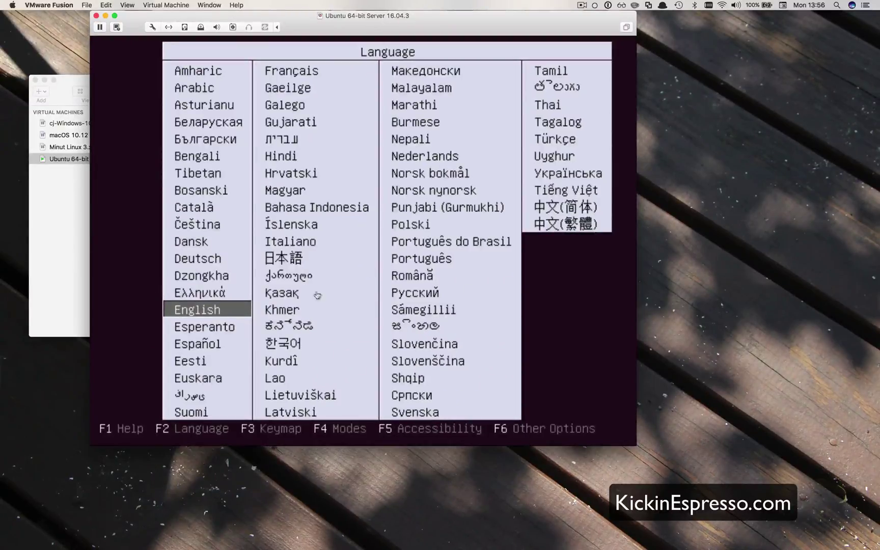
{"action": "key", "text": "Return"}
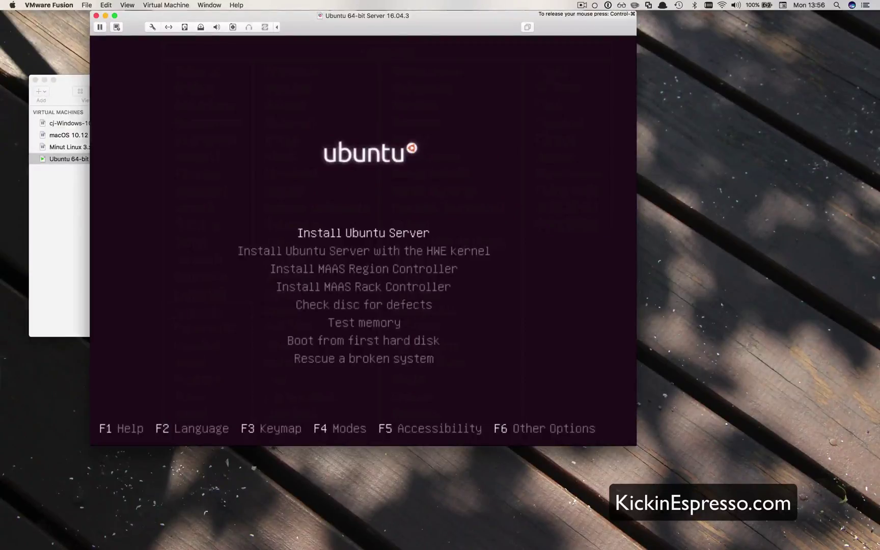
{"action": "key", "text": "Return"}
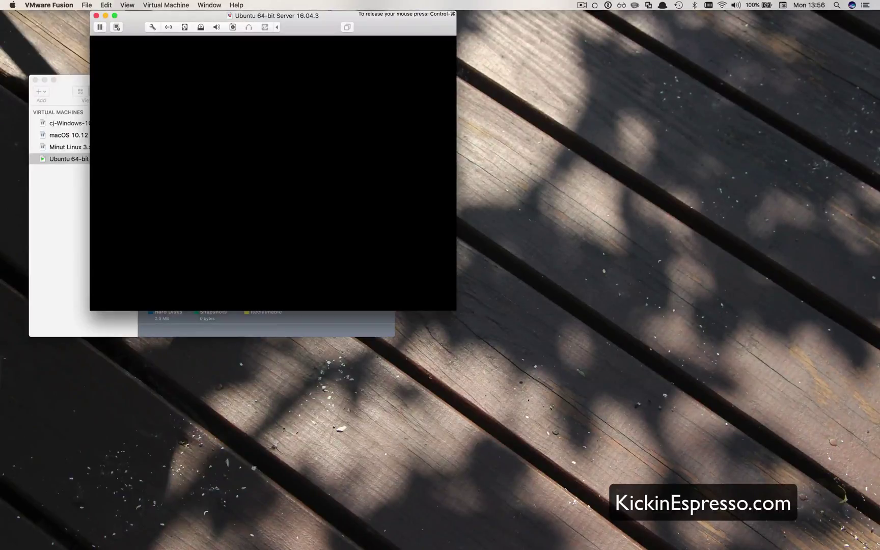
Accept the default installer language, set the location to United States, and choose the English (US) keyboard layout without automatic detection.
{"action": "key", "text": "Return"}
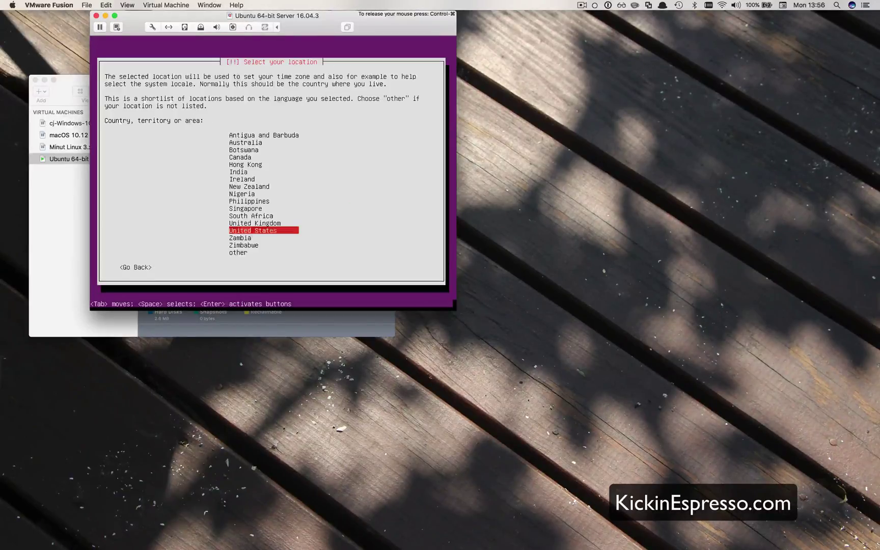
{"action": "key", "text": "Return"}
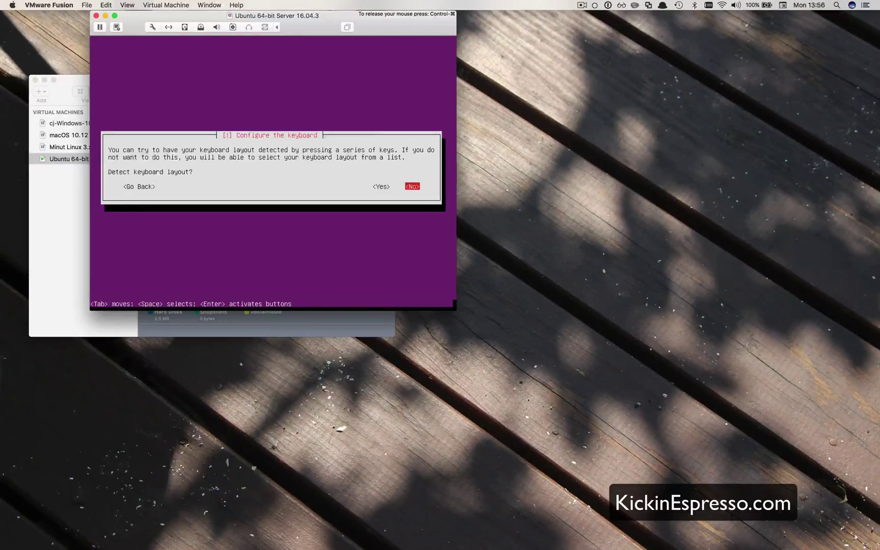
{"action": "key", "text": "Return"}
{"action": "key", "text": "Return"}
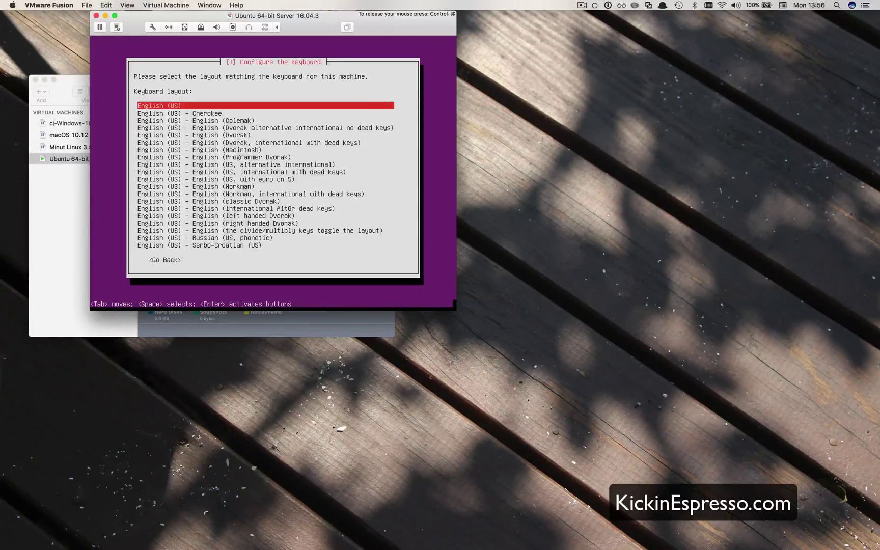
{"action": "key", "text": "Return"}
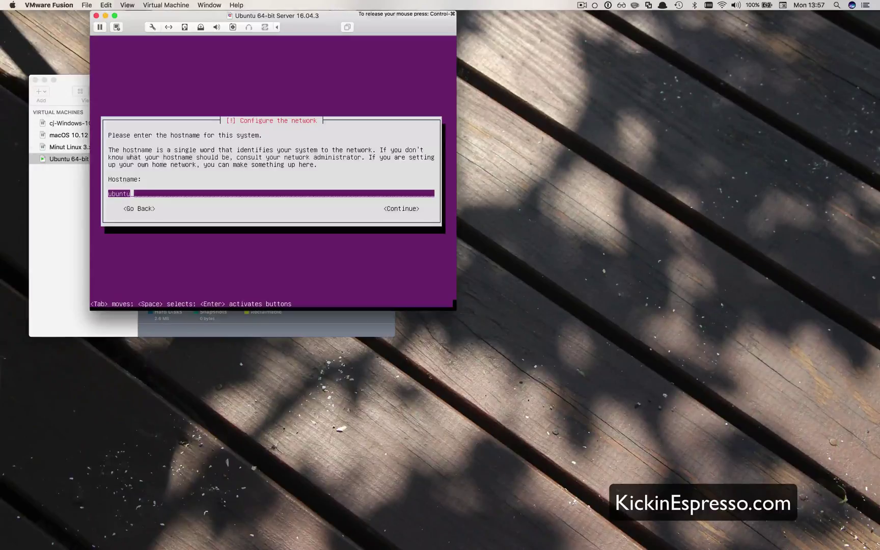
Set the system's hostname to ubuntu-16 and continue to the user account setup.
{"action": "key", "text": "Tab"}
{"action": "key", "text": "Tab"}
{"action": "key", "text": "Tab"}
{"action": "type", "text": "-160"}
{"action": "key", "text": "BackSpace"}
{"action": "key", "text": "Tab"}
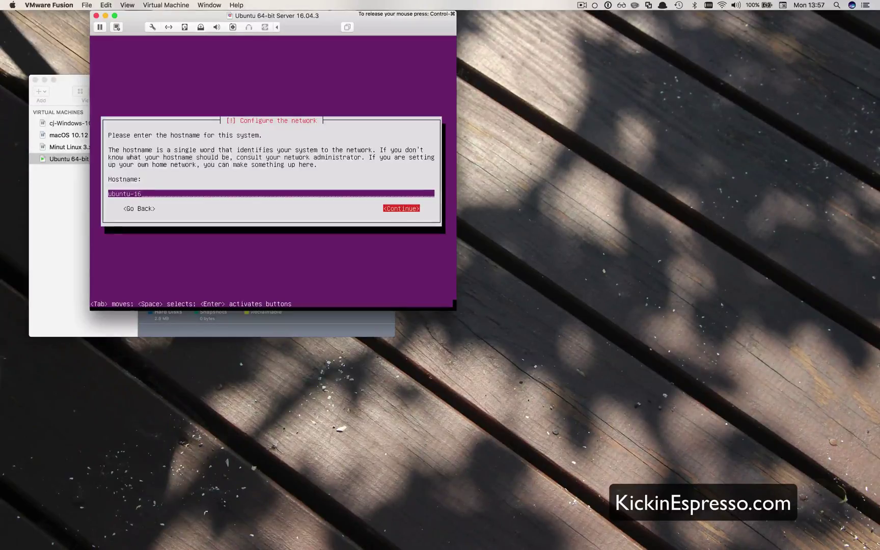
{"action": "key", "text": "Return"}
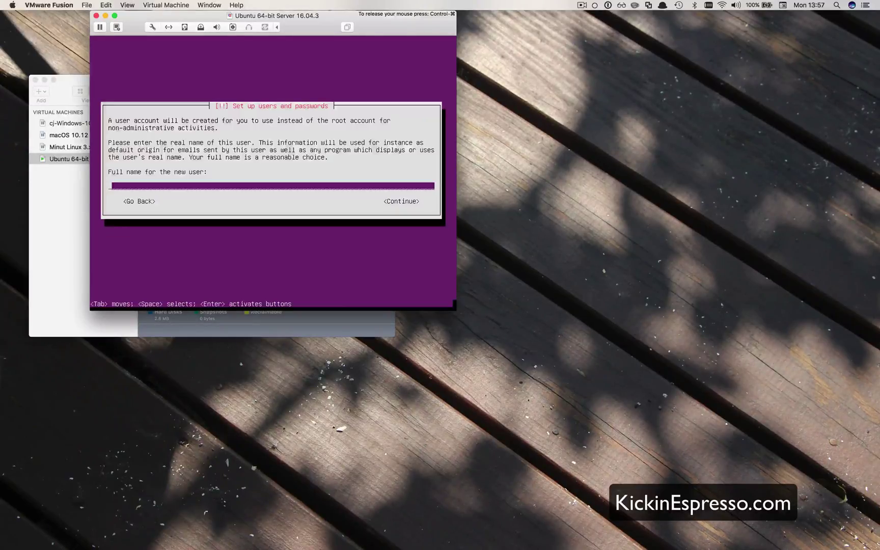
Enter the new user's full name and accept the suggested username for the account.
{"action": "type", "text": "cj"}
{"action": "key", "text": "Tab"}
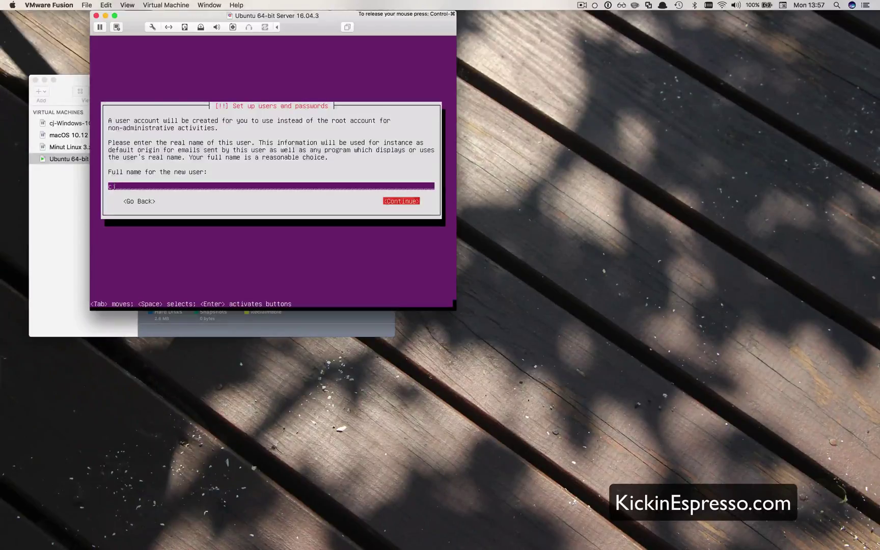
{"action": "key", "text": "Return"}
{"action": "key", "text": "Tab"}
{"action": "key", "text": "Return"}
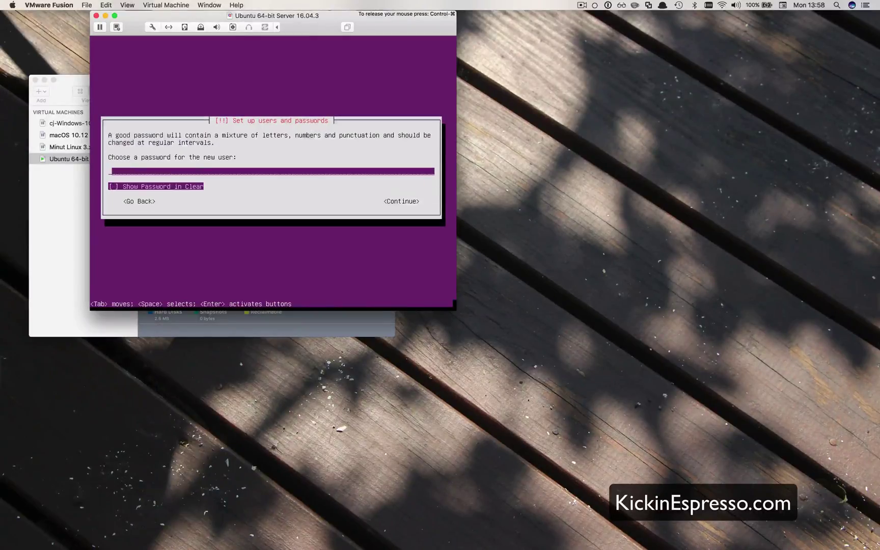
Enter the new user's account password and re-enter it for verification.
{"action": "type", "text": "********"}
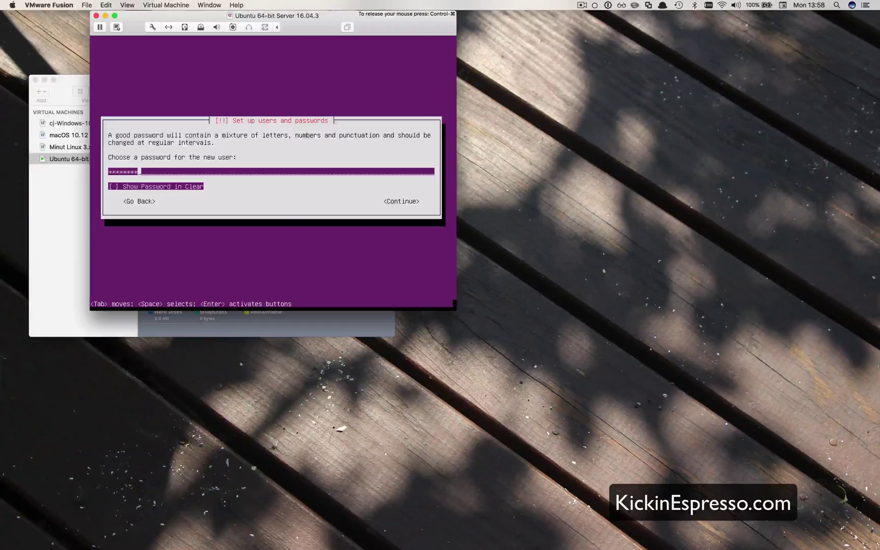
{"action": "key", "text": "Tab"}
{"action": "key", "text": "Return"}
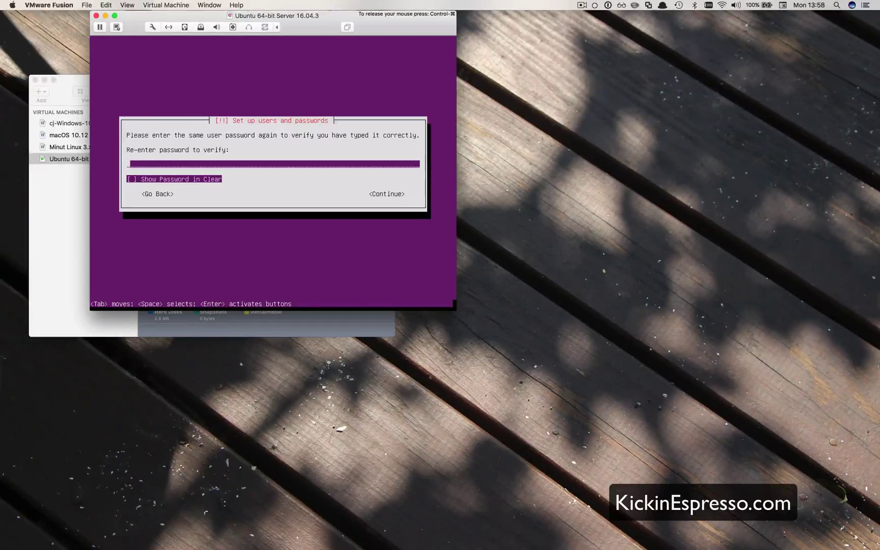
{"action": "type", "text": "********"}
{"action": "key", "text": "Tab"}
{"action": "key", "text": "Return"}
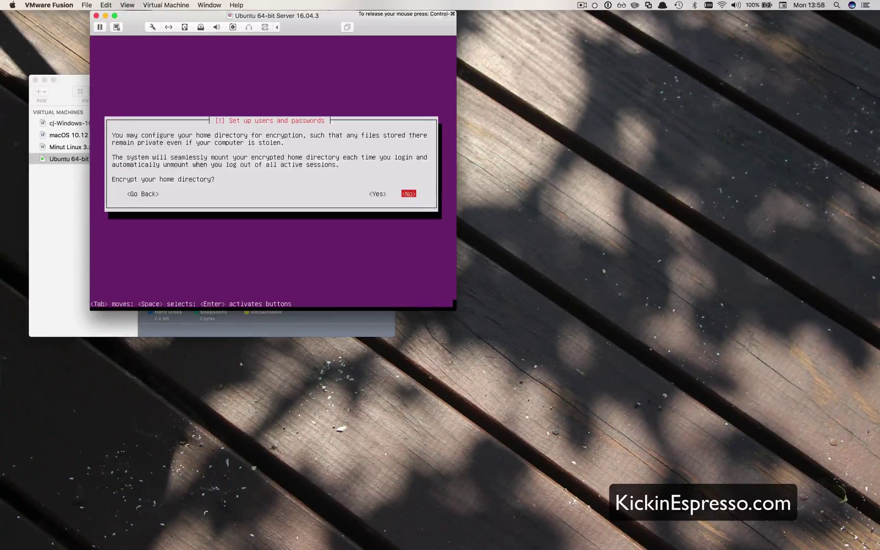
Decline encryption of the home directory and accept the America/New_York time zone.
{"action": "key", "text": "Return"}
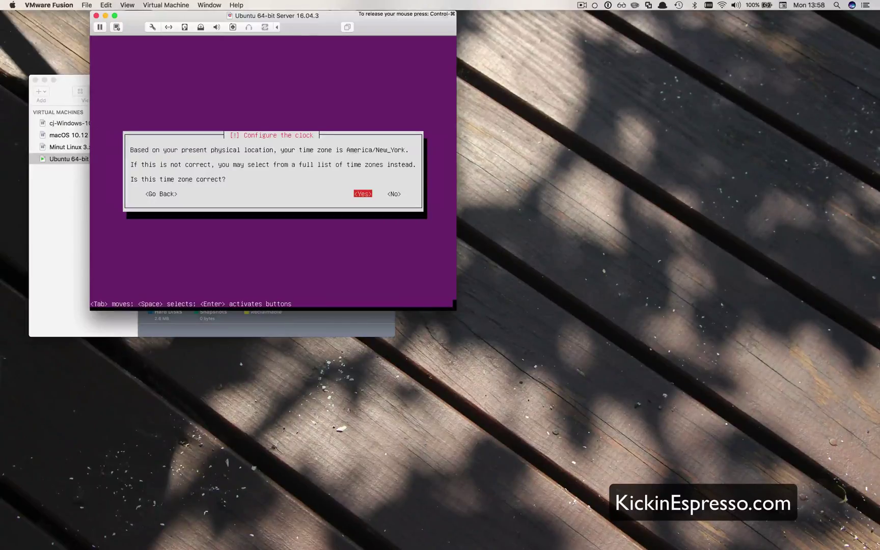
{"action": "key", "text": "Return"}
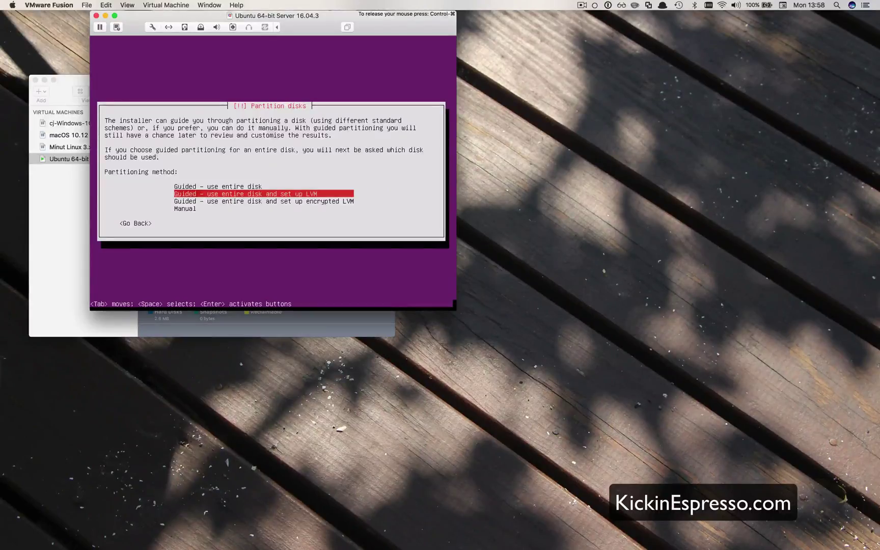
Partition the entire disk with guided LVM using 11.3 GB of the volume group, and write the changes to disk.
{"action": "key", "text": "Return"}
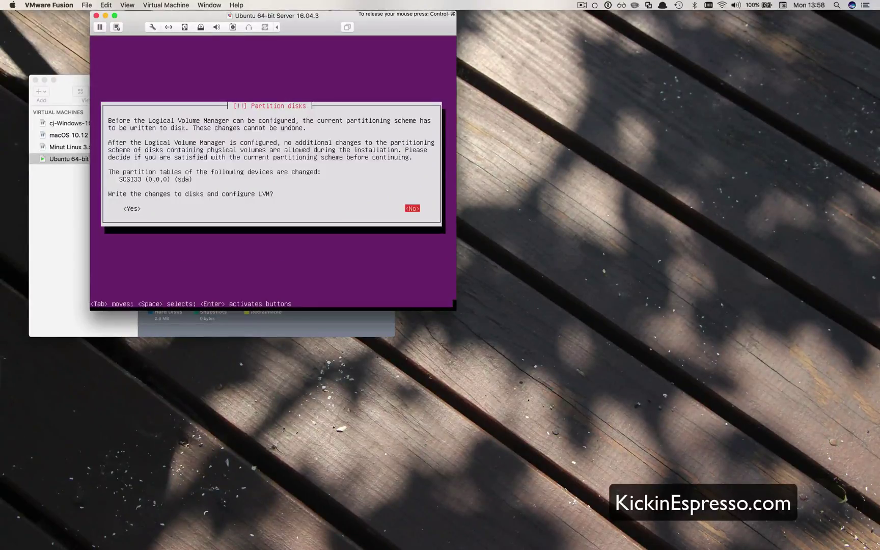
{"action": "key", "text": "Tab"}
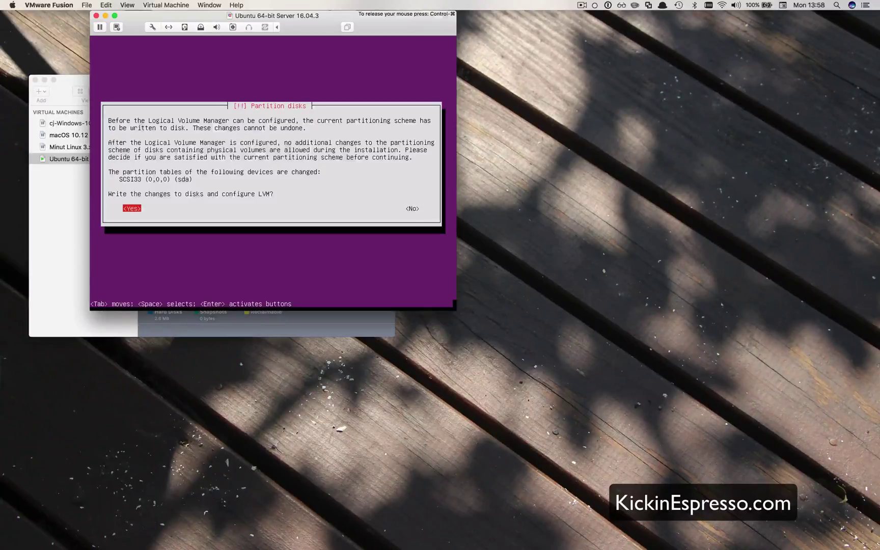
{"action": "key", "text": "Return"}
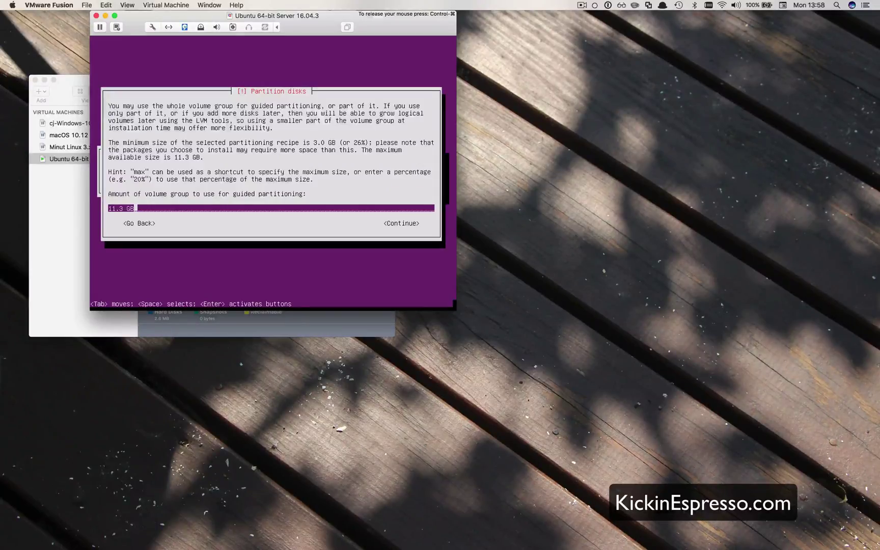
{"action": "key", "text": "Tab"}
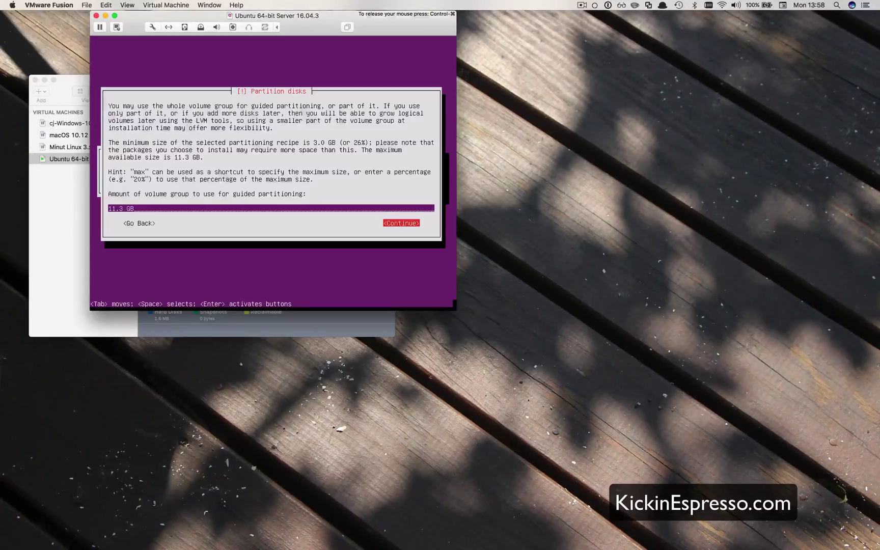
{"action": "key", "text": "Return"}
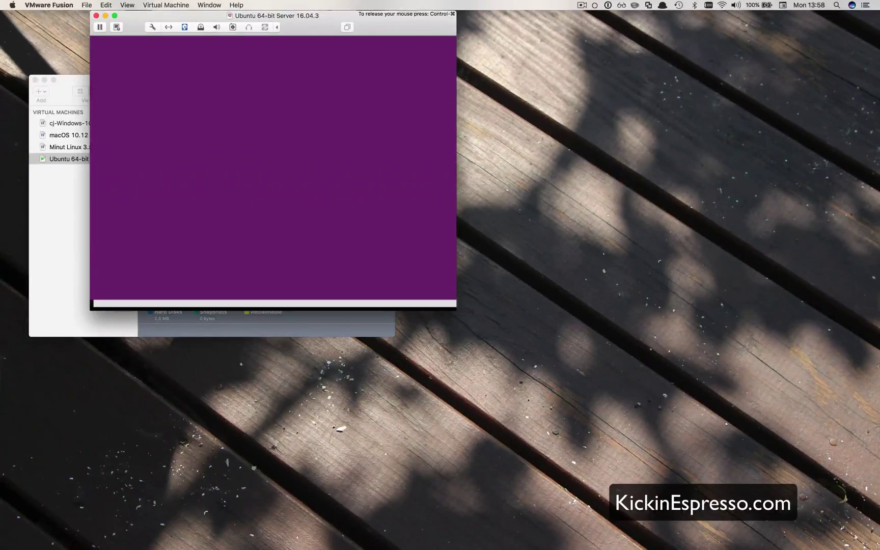
{"action": "key", "text": "Tab"}
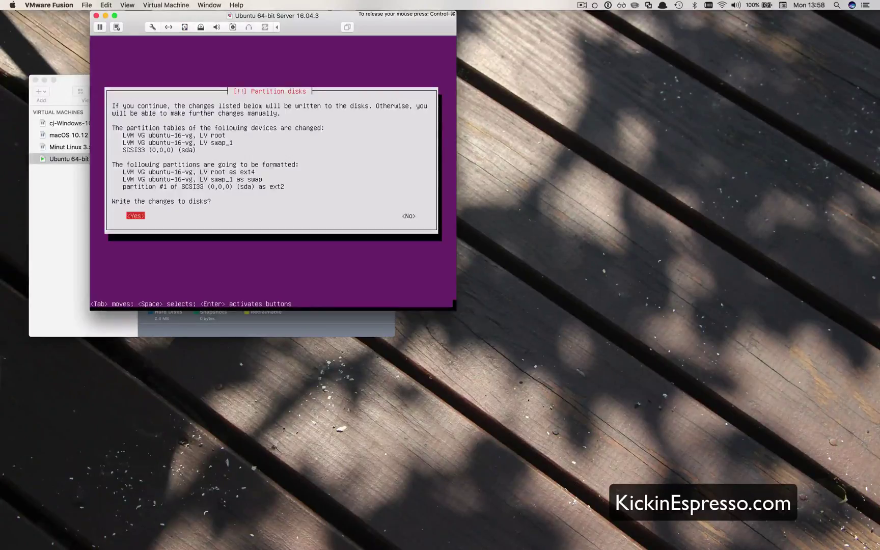
{"action": "key", "text": "Return"}
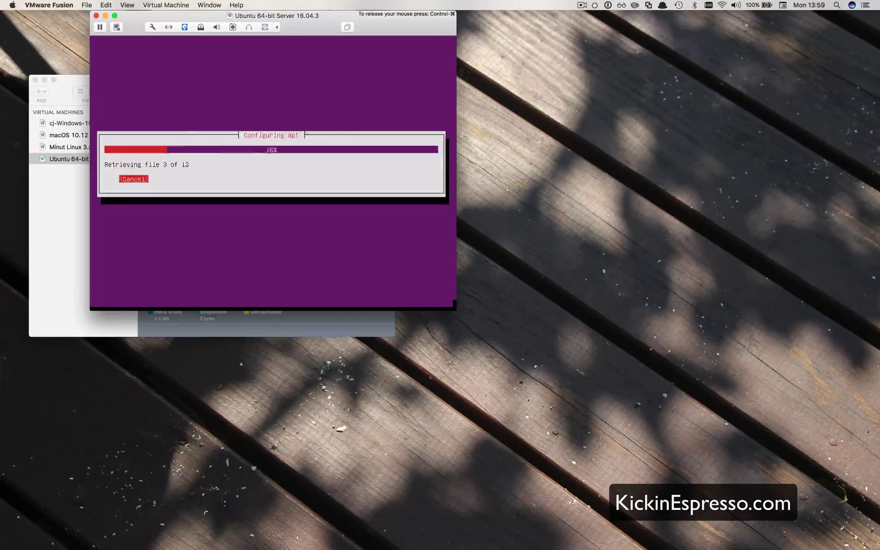
Leave the HTTP proxy blank and choose to install security updates automatically.
{"action": "key", "text": "Tab"}
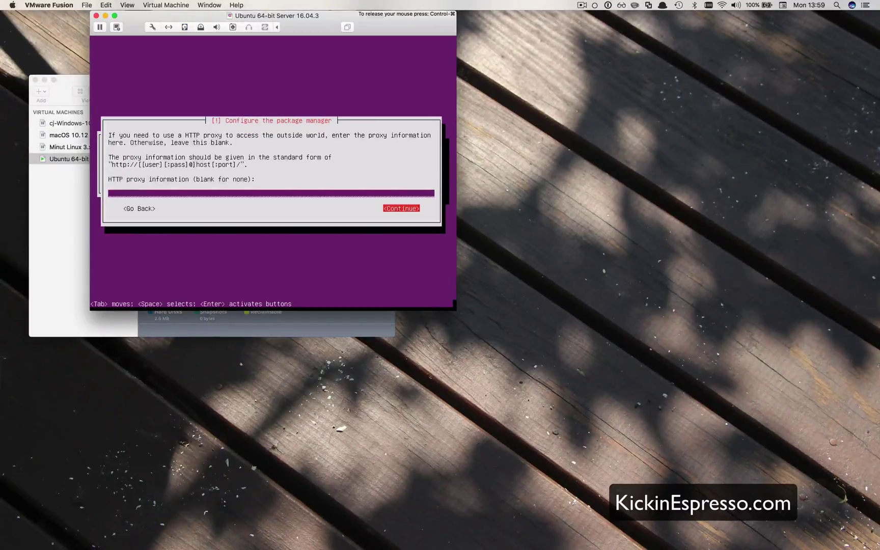
{"action": "key", "text": "Return"}
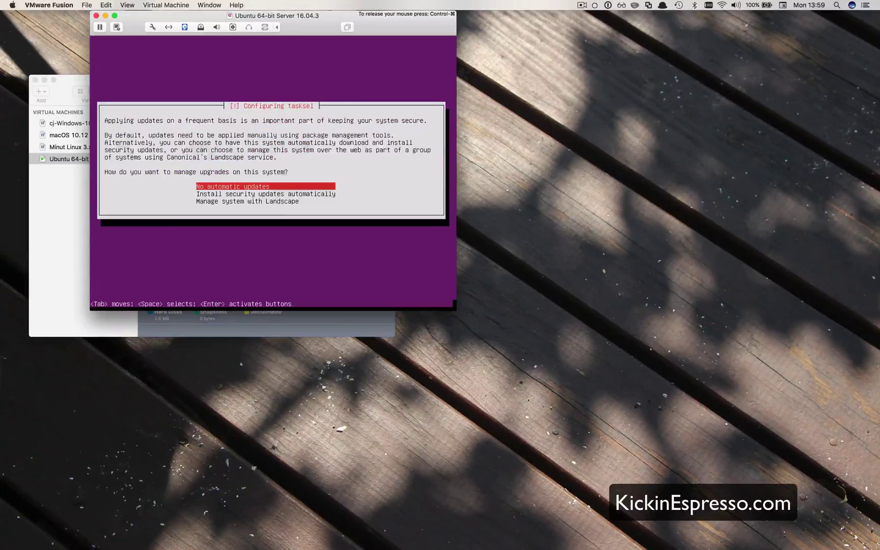
{"action": "key", "text": "Down"}
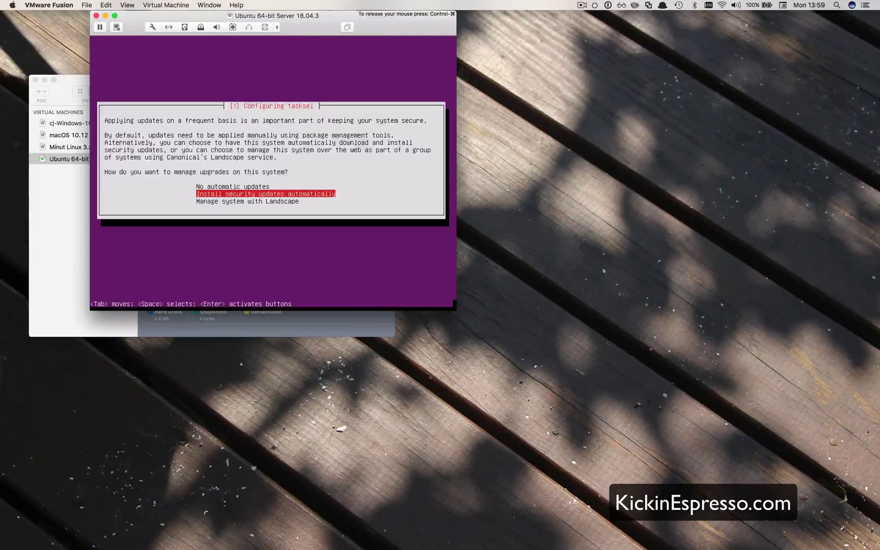
{"action": "key", "text": "Return"}
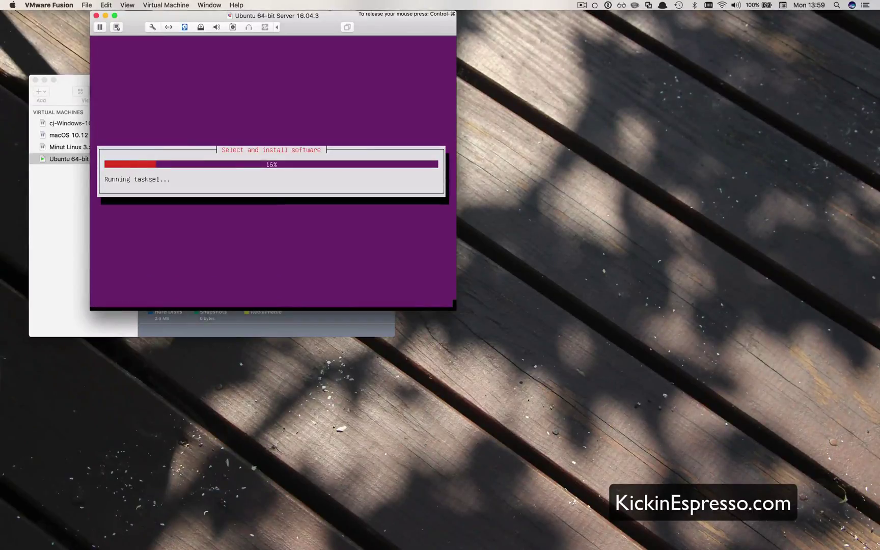
Look through the predefined software collections from Manual package selection down to Virtual Machine host.
{"action": "key", "text": "Down"}
{"action": "key", "text": "Down"}
{"action": "key", "text": "Down"}
{"action": "key", "text": "Down"}
{"action": "key", "text": "Down"}
{"action": "key", "text": "Down"}
{"action": "key", "text": "Down"}
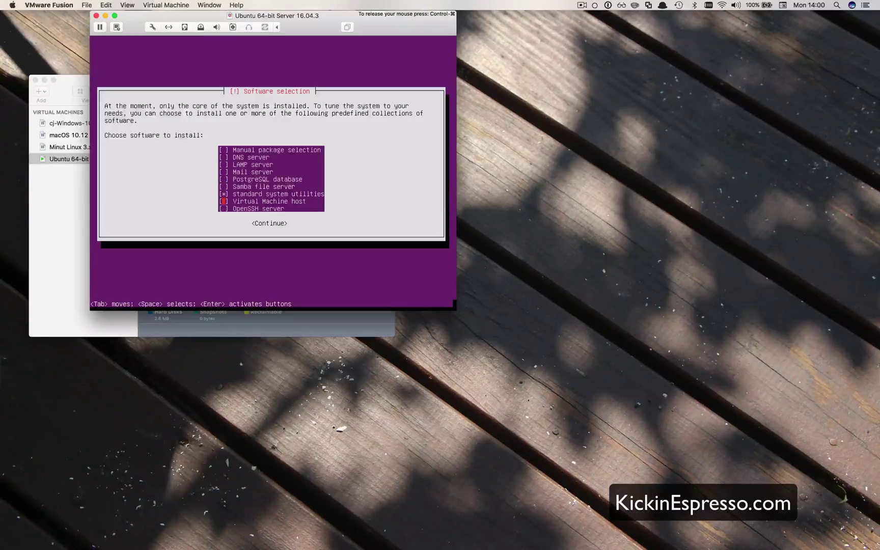
{"action": "key", "text": "Up"}
{"action": "key", "text": "Up"}
{"action": "key", "text": "Up"}
{"action": "key", "text": "Up"}
{"action": "key", "text": "Up"}
{"action": "key", "text": "Up"}
{"action": "key", "text": "Up"}
Add OpenSSH server to the software collections selected for installation.
{"action": "key", "text": "Down"}
{"action": "key", "text": "Down"}
{"action": "key", "text": "Down"}
{"action": "key", "text": "Down"}
{"action": "key", "text": "Down"}
{"action": "key", "text": "Down"}
{"action": "key", "text": "Down"}
{"action": "key", "text": "Down"}
{"action": "key", "text": "space"}
Review the other available software collections, such as DNS server, LAMP server and Mail server.
{"action": "key", "text": "Up"}
{"action": "key", "text": "Up"}
{"action": "key", "text": "Up"}
{"action": "key", "text": "Up"}
{"action": "key", "text": "Up"}
{"action": "key", "text": "Up"}
{"action": "key", "text": "Up"}
{"action": "key", "text": "Down"}
{"action": "key", "text": "Down"}
{"action": "key", "text": "Down"}
{"action": "key", "text": "Down"}
{"action": "key", "text": "Down"}
{"action": "key", "text": "Down"}
{"action": "key", "text": "Up"}
{"action": "key", "text": "Up"}
{"action": "key", "text": "Up"}
{"action": "key", "text": "Up"}
{"action": "key", "text": "Up"}
{"action": "key", "text": "Up"}
{"action": "key", "text": "Up"}
{"action": "key", "text": "Down"}
{"action": "key", "text": "Down"}
{"action": "key", "text": "Up"}
{"action": "key", "text": "Down"}
{"action": "key", "text": "Down"}
Start installing the selected software and install the GRUB boot loader to the master boot record.
{"action": "key", "text": "Tab"}
{"action": "key", "text": "Return"}
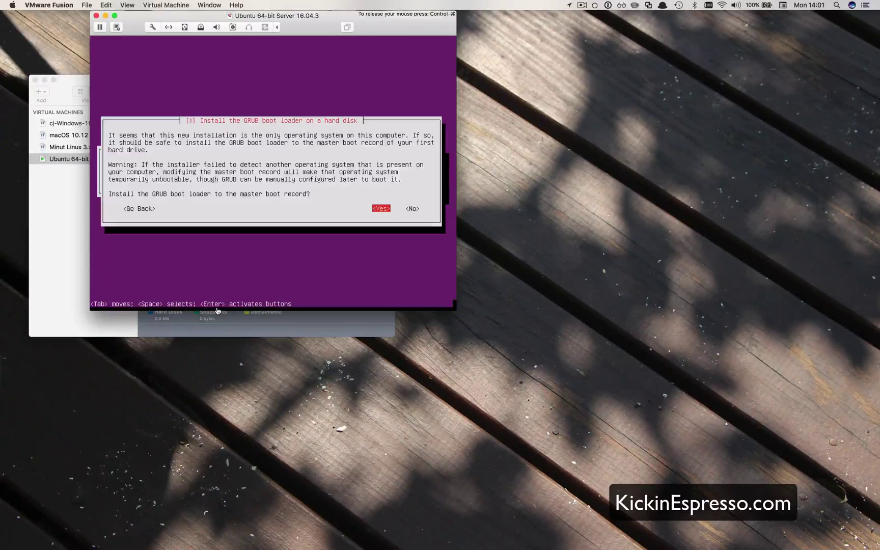
{"action": "key", "text": "Return"}
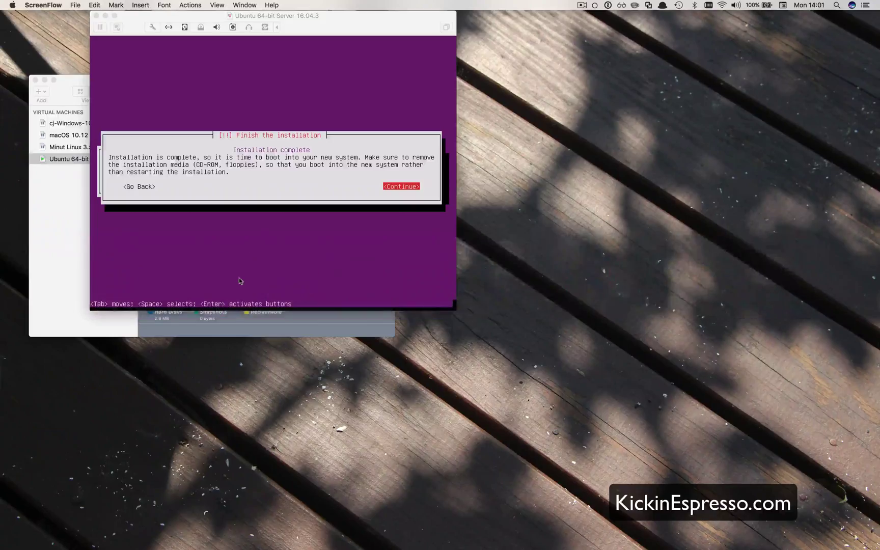
Check the virtual machine's CD/DVD (SATA) drive connection and its disc image choices, and close the settings without changing them.
{"action": "left_click", "coordinate": [238, 236]}
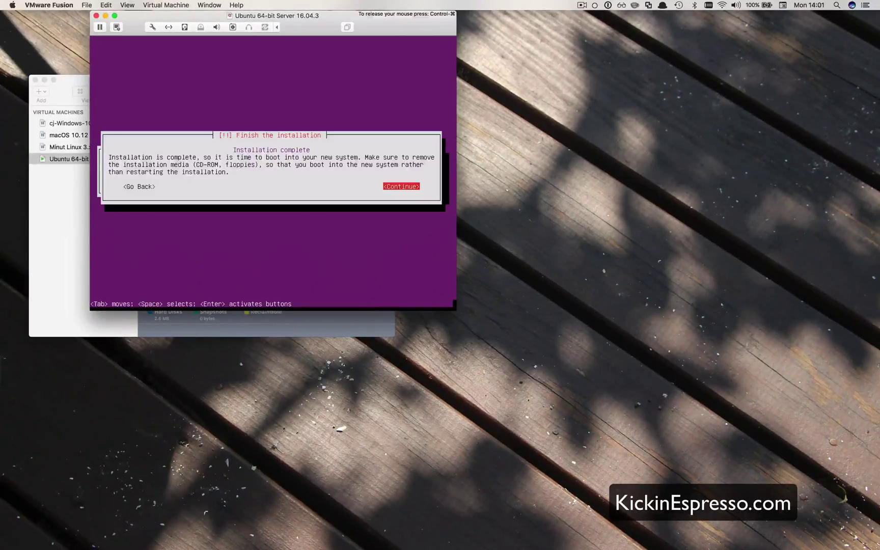
{"action": "key", "text": "ctrl+super"}
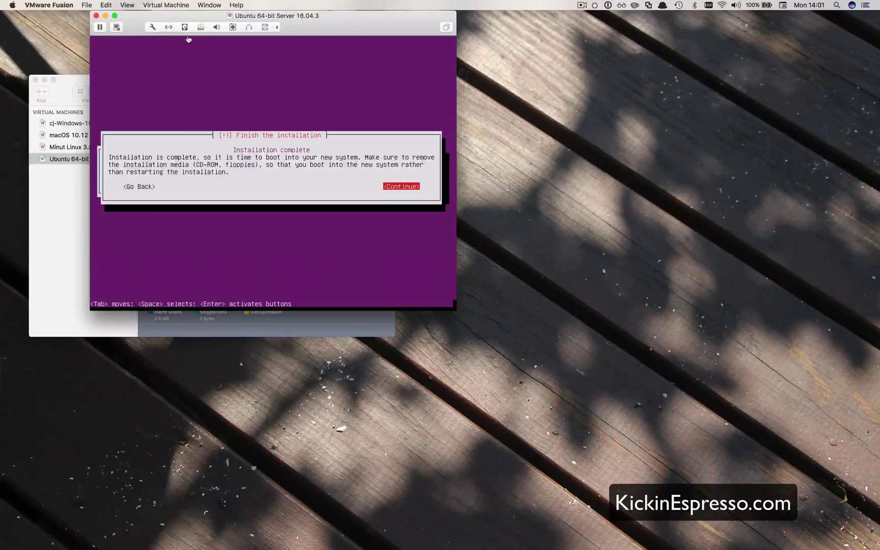
{"action": "left_click", "coordinate": [152, 27]}
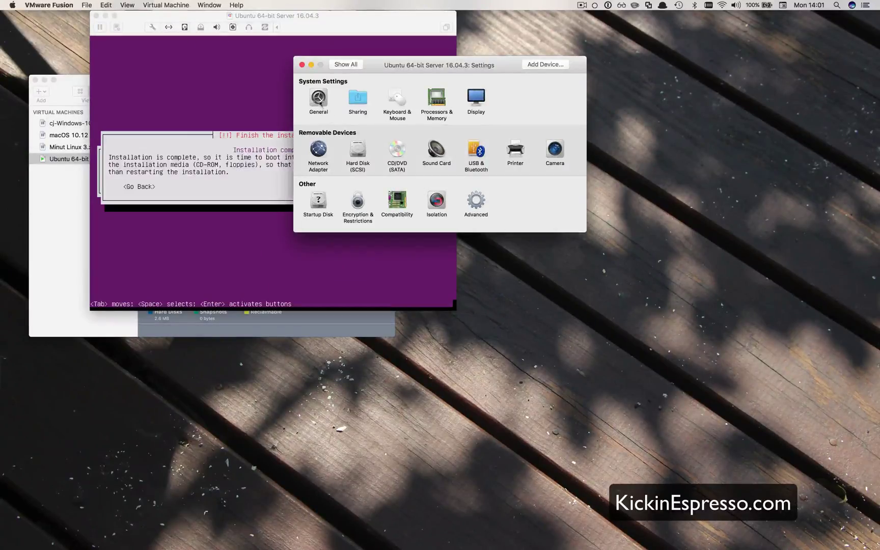
{"action": "left_click", "coordinate": [400, 151]}
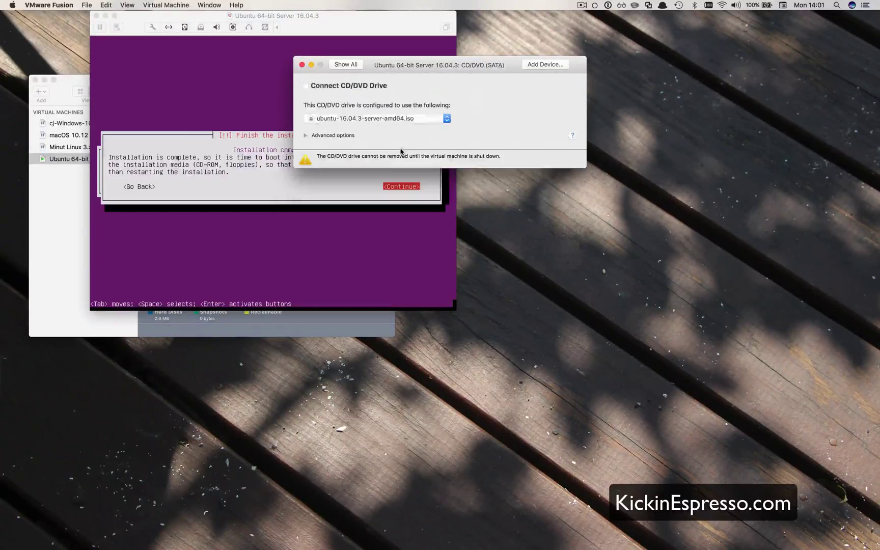
{"action": "left_click", "coordinate": [359, 118]}
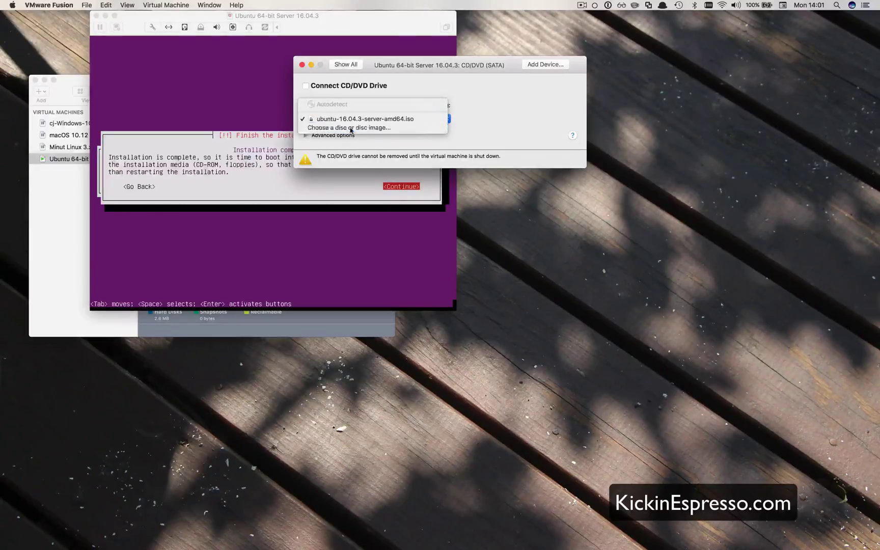
{"action": "left_click", "coordinate": [360, 127]}
{"action": "left_click", "coordinate": [544, 303]}
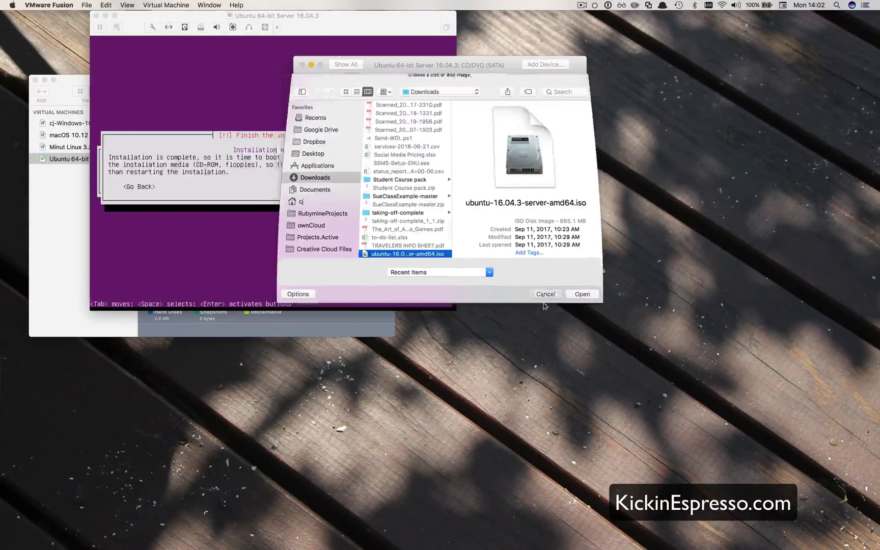
{"action": "left_click", "coordinate": [433, 119]}
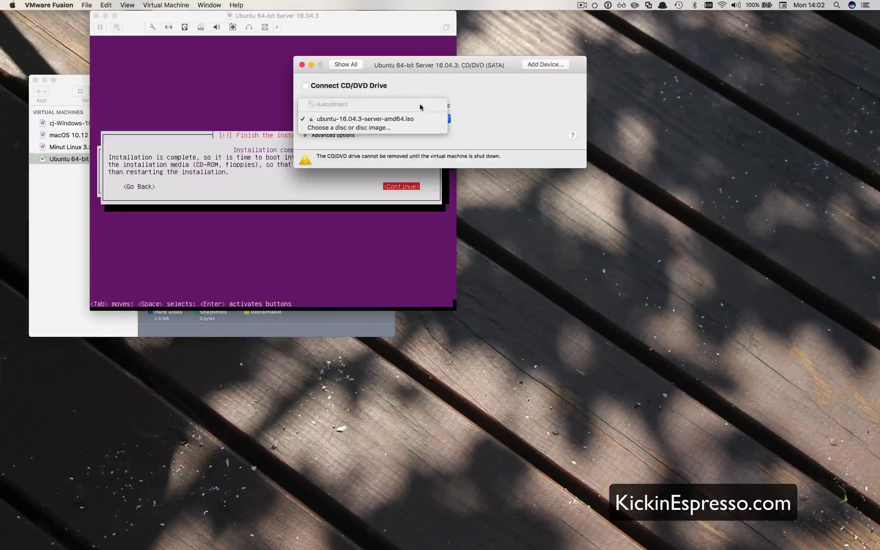
{"action": "left_click", "coordinate": [424, 148]}
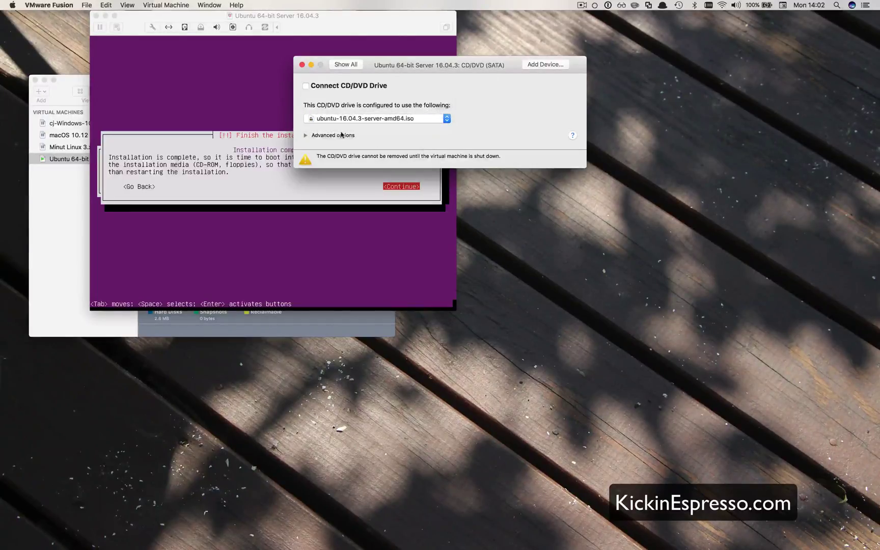
{"action": "left_click", "coordinate": [302, 65]}
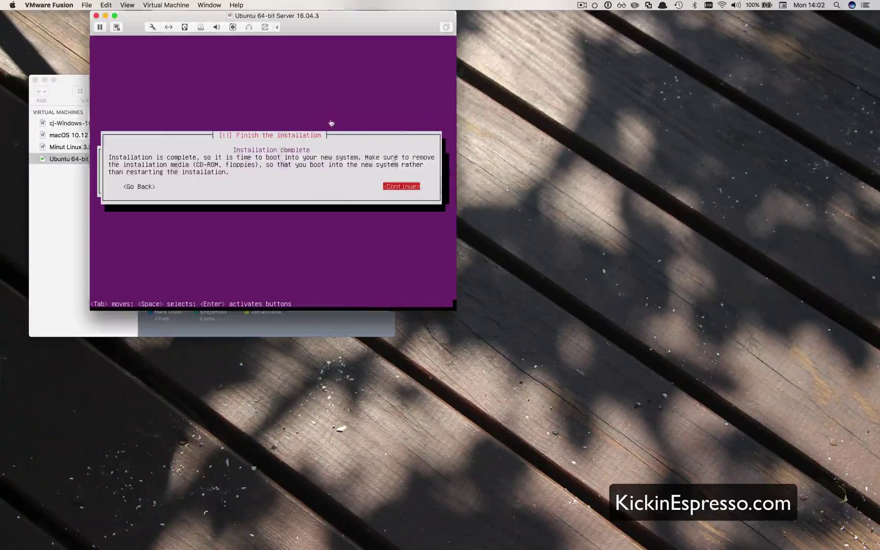
Finish the installation by booting into the new system, and log in with the account's username and password.
{"action": "left_click", "coordinate": [381, 193]}
{"action": "key", "text": "Return"}
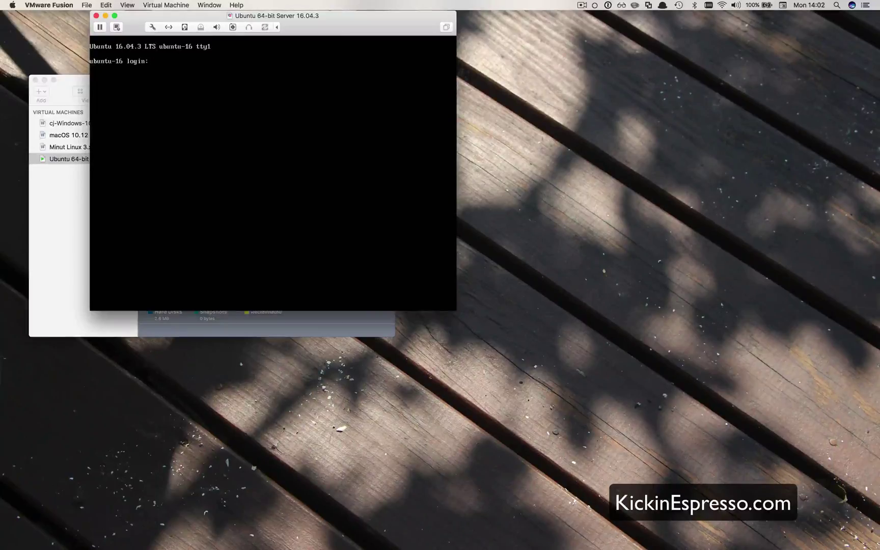
{"action": "type", "text": "j"}
{"action": "key", "text": "Return"}
{"action": "key", "text": "Return"}
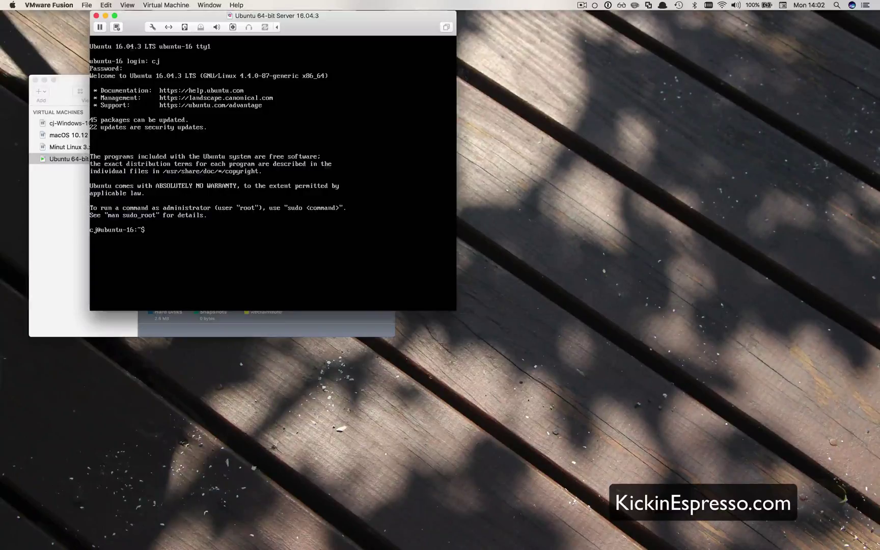
Refresh the package lists with sudo apt-get update, entering the account password for sudo.
{"action": "type", "text": "sudo apt-get update"}
{"action": "key", "text": "Return"}
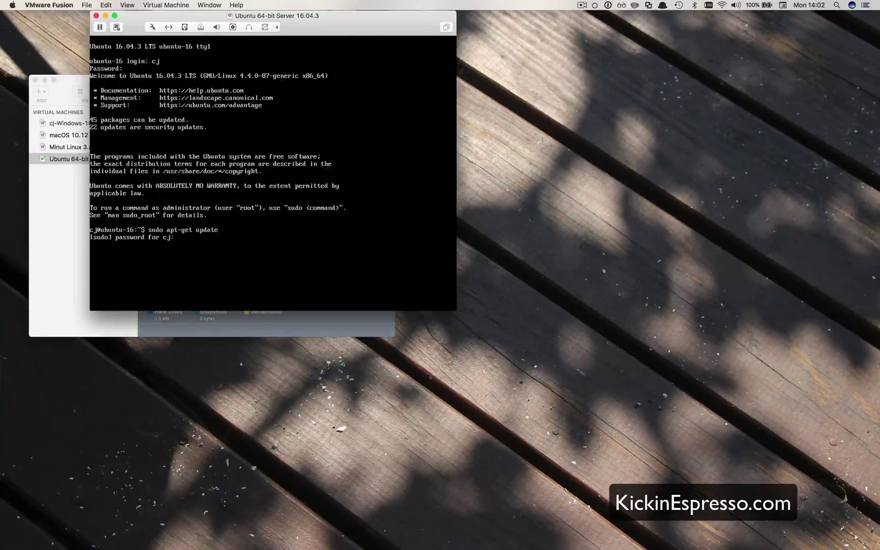
{"action": "key", "text": "Return"}
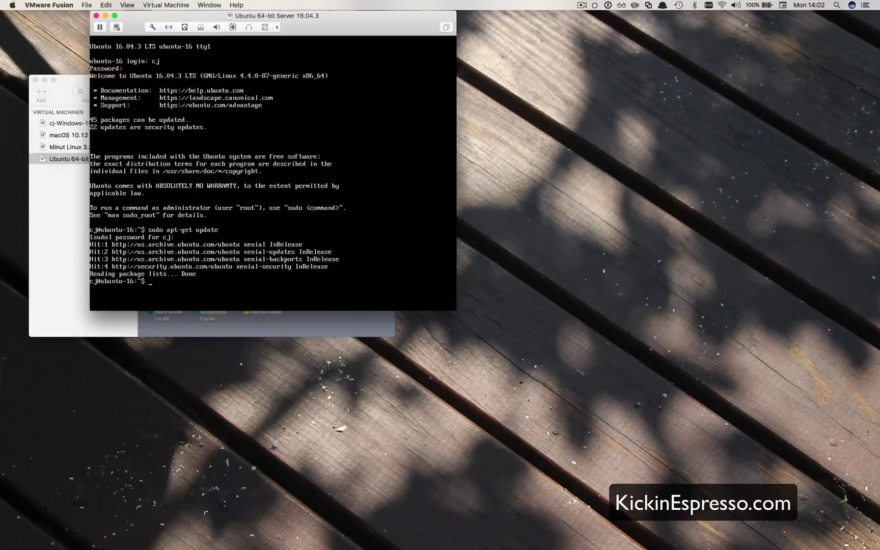
Try to upgrade the installed packages with sudo apt-get upgrade --y.
{"action": "key", "text": "Up"}
{"action": "key", "text": "BackSpace"}
{"action": "key", "text": "BackSpace"}
{"action": "key", "text": "BackSpace"}
{"action": "key", "text": "BackSpace"}
{"action": "type", "text": "gra"}
{"action": "key", "text": "Return"}
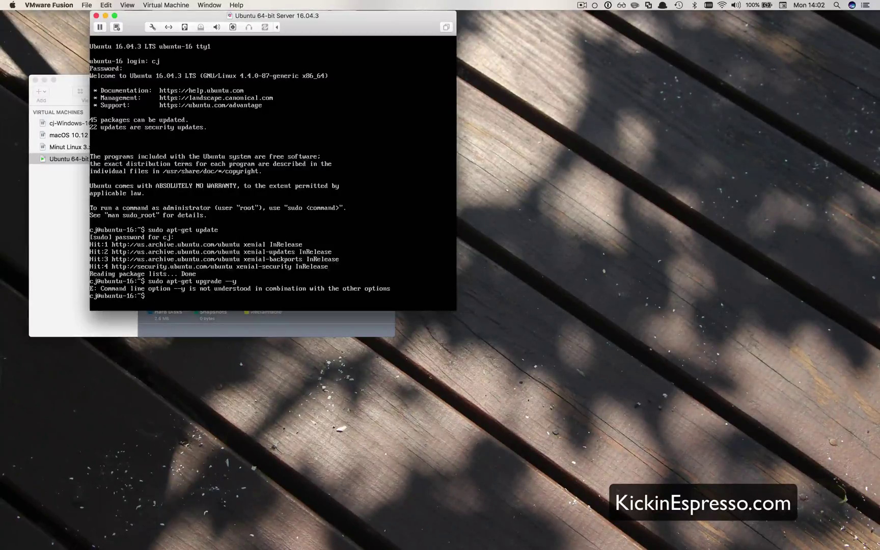
Upgrade the installed packages by correcting the previous command to sudo apt-get upgrade -y and running it.
{"action": "key", "text": "Up"}
{"action": "key", "text": "Left"}
{"action": "key", "text": "BackSpace"}
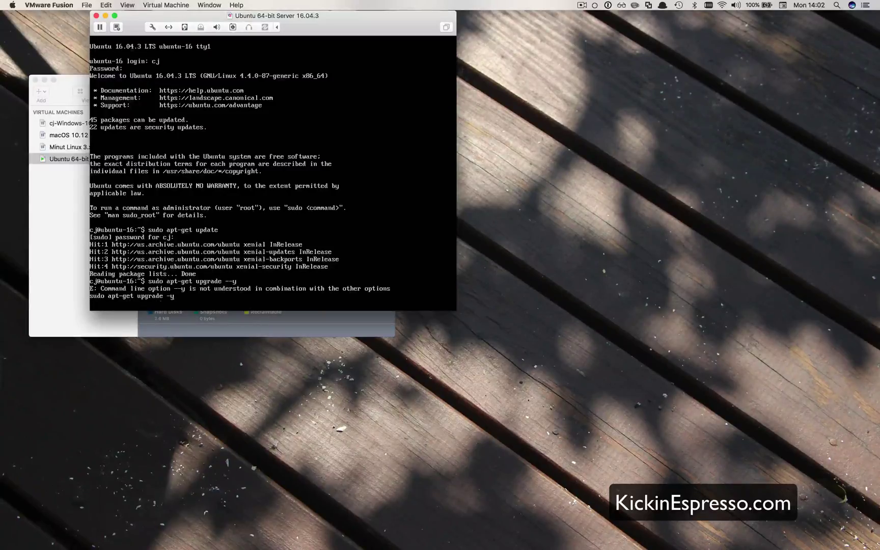
{"action": "key", "text": "Return"}
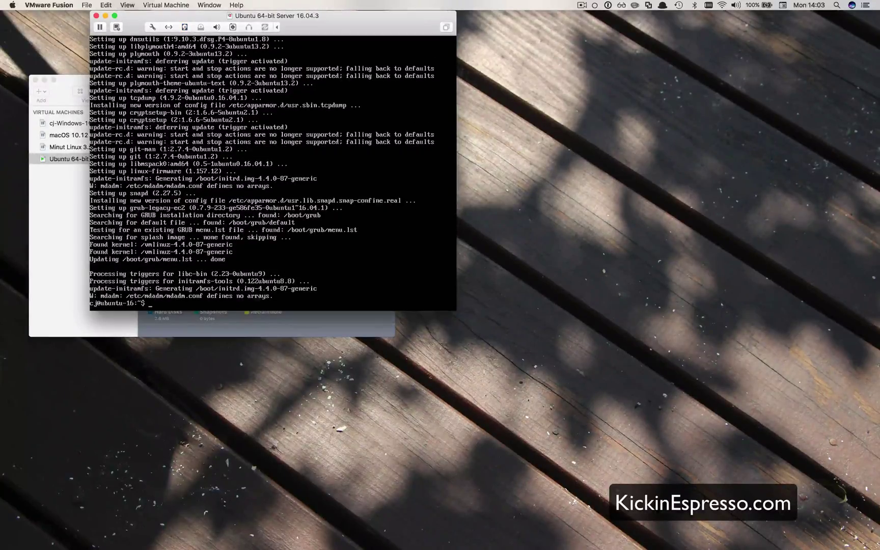
Open a new Terminal window on the Mac, on the same desktop as the virtual machine.
{"action": "key", "text": "ctrl+Left"}
{"action": "key", "text": "ctrl+Up"}
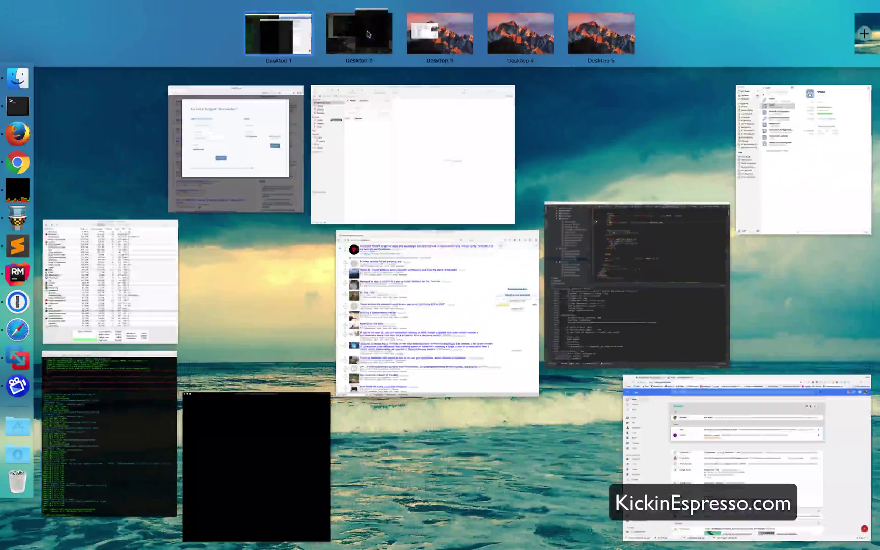
{"action": "left_click", "coordinate": [359, 34]}
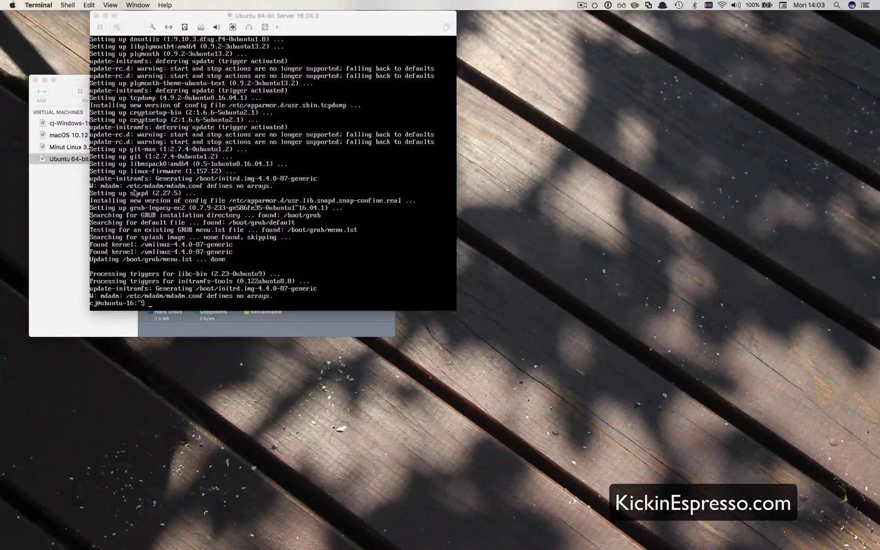
{"action": "mouse_move", "coordinate": [15, 413]}
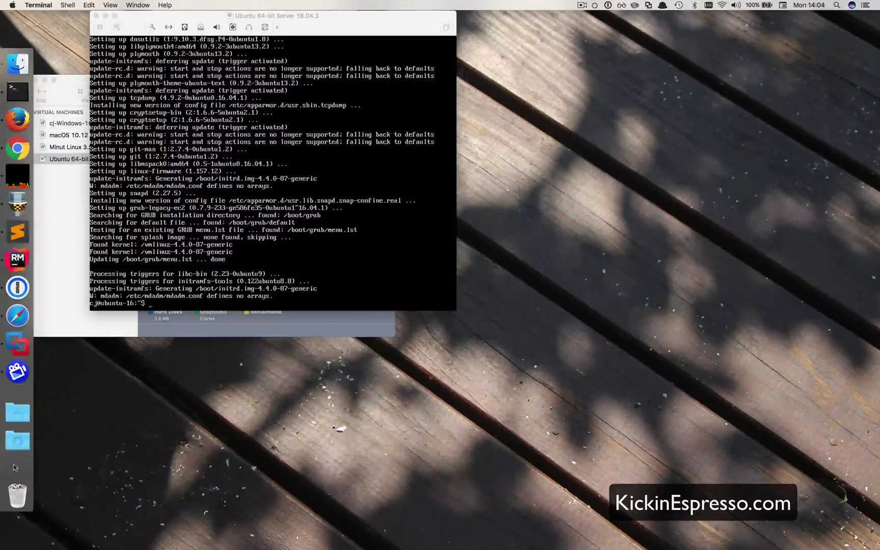
{"action": "key", "text": "super+n"}
List the network interfaces in the Ubuntu virtual machine with ifconfig -a to find its IP address.
{"action": "left_click", "coordinate": [387, 102]}
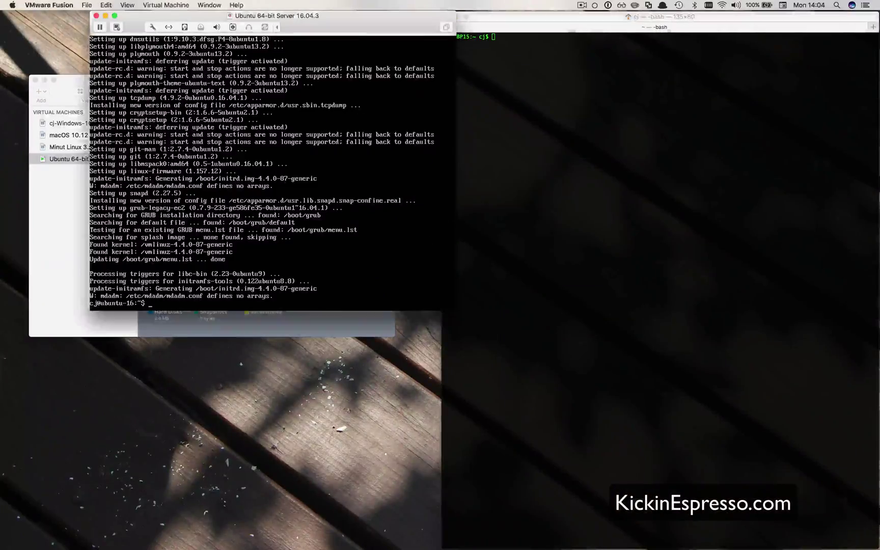
{"action": "type", "text": "ifcofing"}
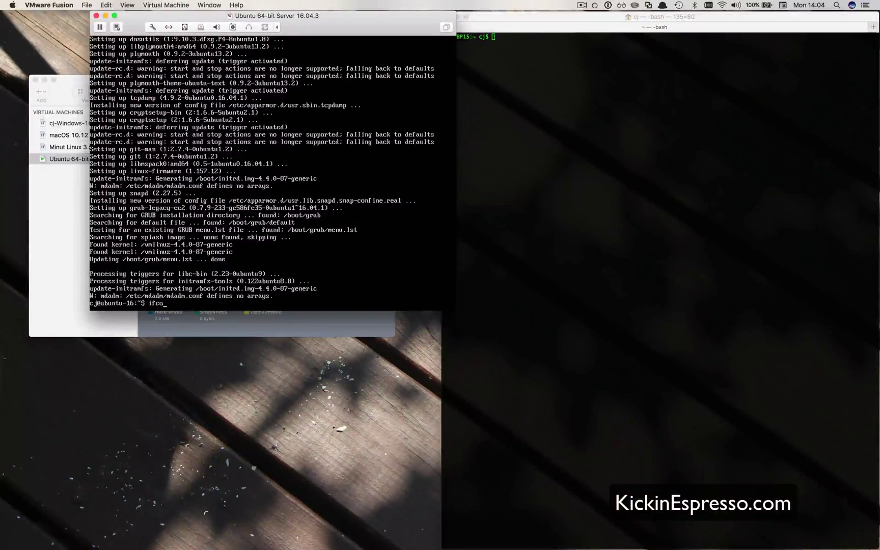
{"action": "key", "text": "BackSpace"}
{"action": "key", "text": "BackSpace"}
{"action": "key", "text": "BackSpace"}
{"action": "key", "text": "BackSpace"}
{"action": "type", "text": "nfig -a"}
{"action": "key", "text": "Return"}
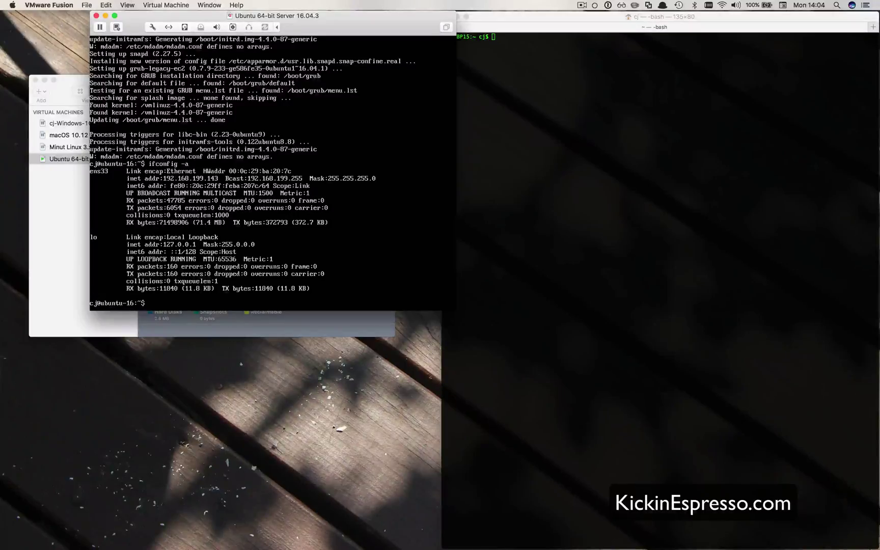
Start an SSH connection from the Mac's Terminal to 192.168.199.143 using the Ubuntu account's username.
{"action": "key", "text": "super+Tab"}
{"action": "type", "text": "ssh "}
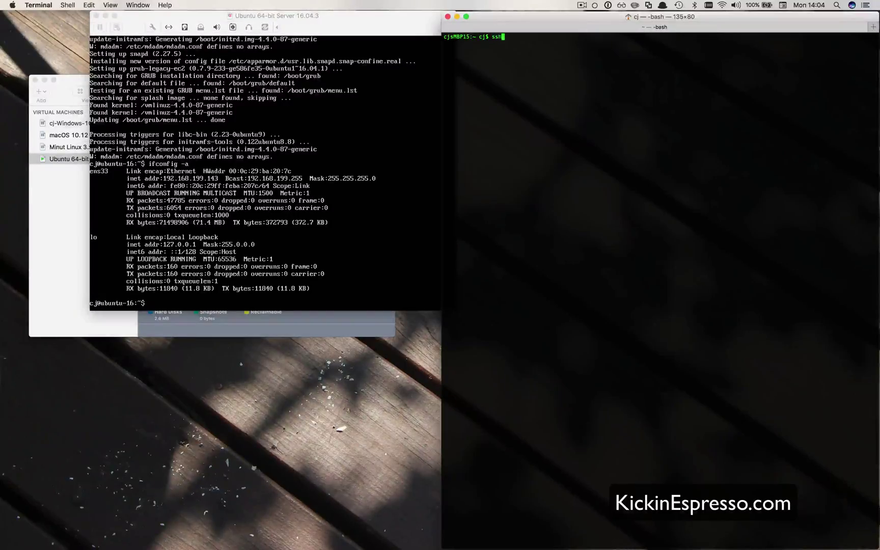
{"action": "type", "text": "cj@192.158.1"}
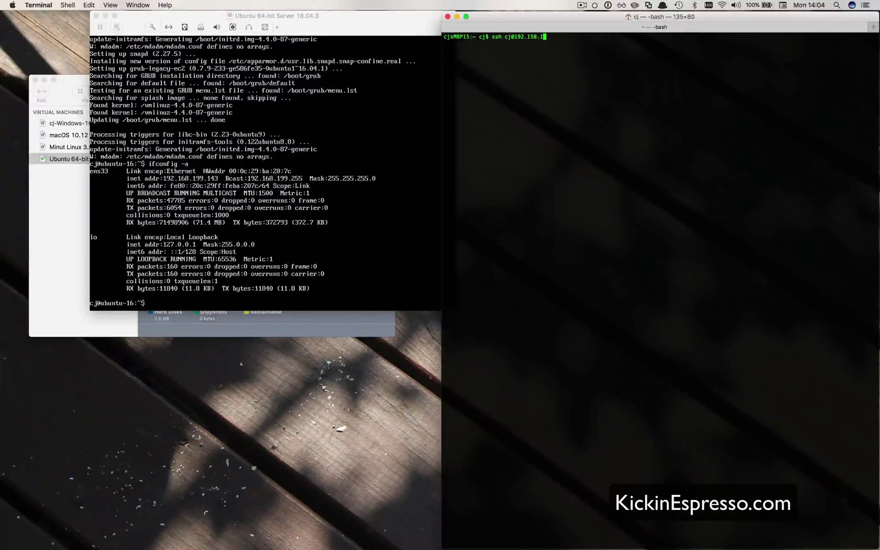
{"action": "key", "text": "BackSpace"}
{"action": "key", "text": "BackSpace"}
{"action": "key", "text": "BackSpace"}
{"action": "key", "text": "BackSpace"}
{"action": "type", "text": "68.199.143"}
{"action": "key", "text": "Return"}
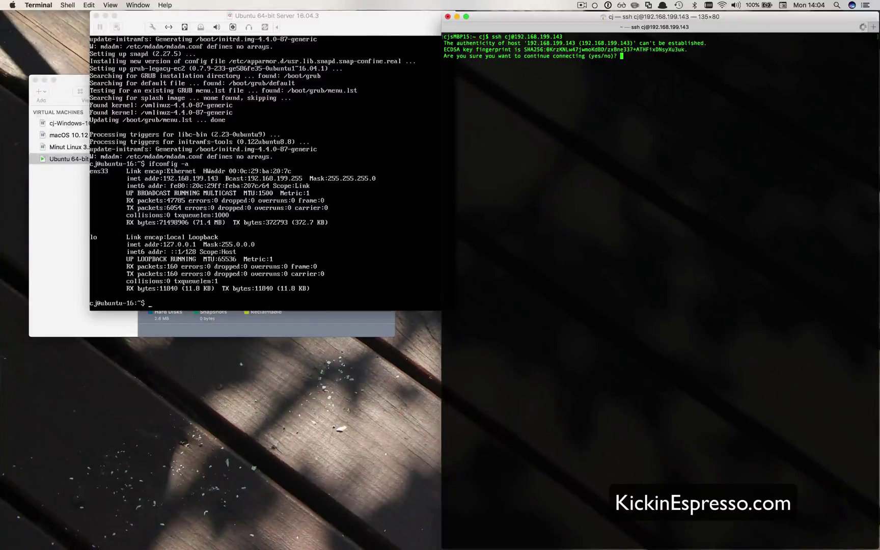
Accept the server's host key with yes and log in over SSH with the account password.
{"action": "type", "text": "yes"}
{"action": "key", "text": "Return"}
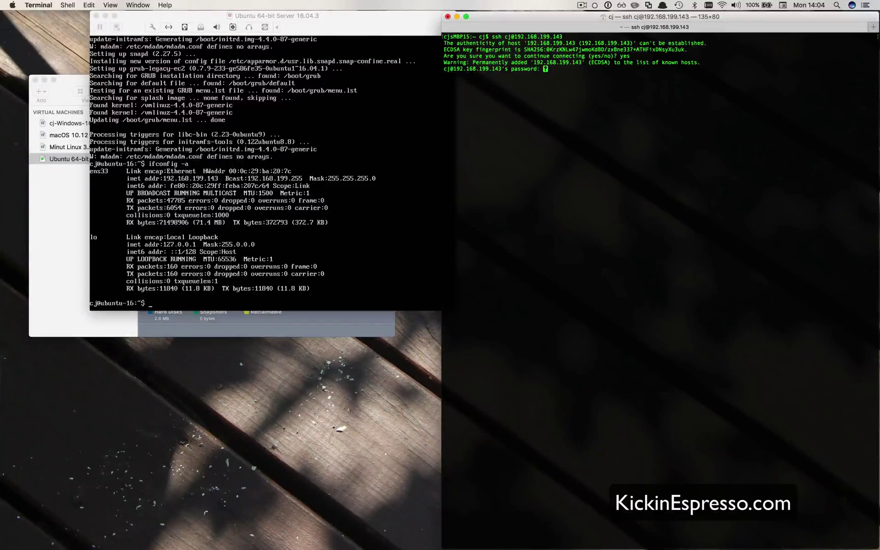
{"action": "key", "text": "Return"}
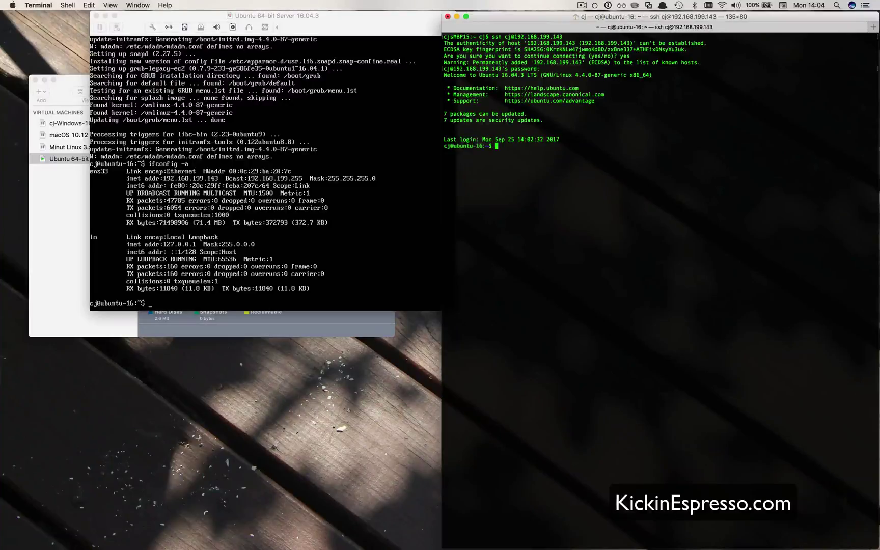